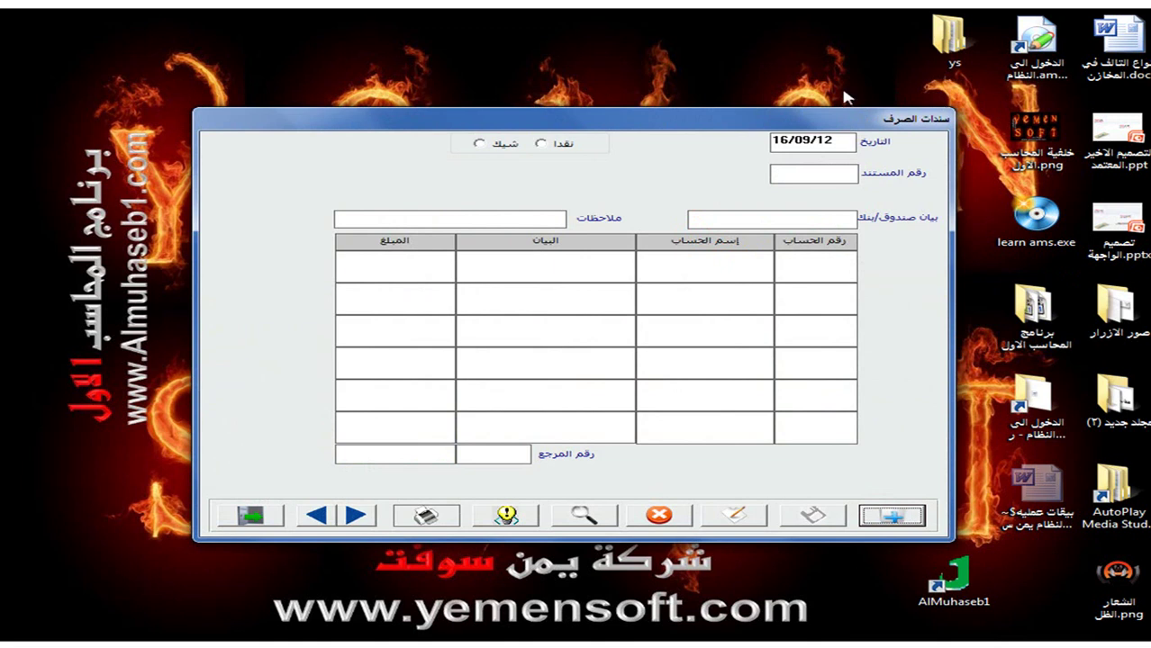
- Switch to the Word document, review the listed cases for using payment vouchers, and return to the payment voucher form
key("super+Tab")
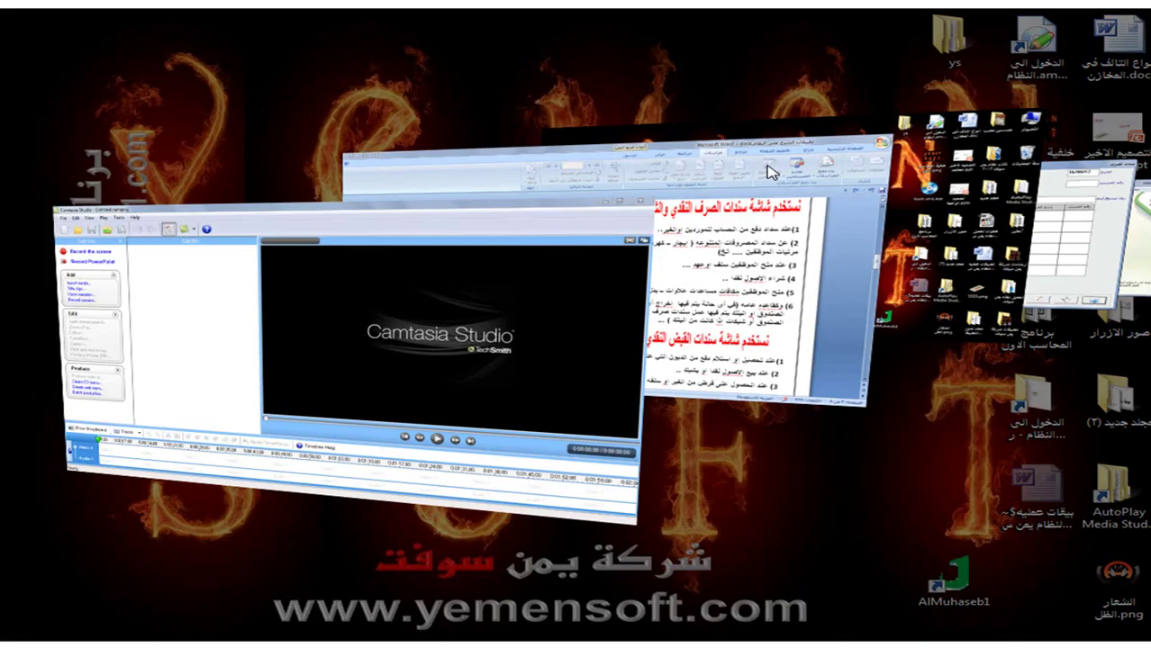
key("super+Tab")
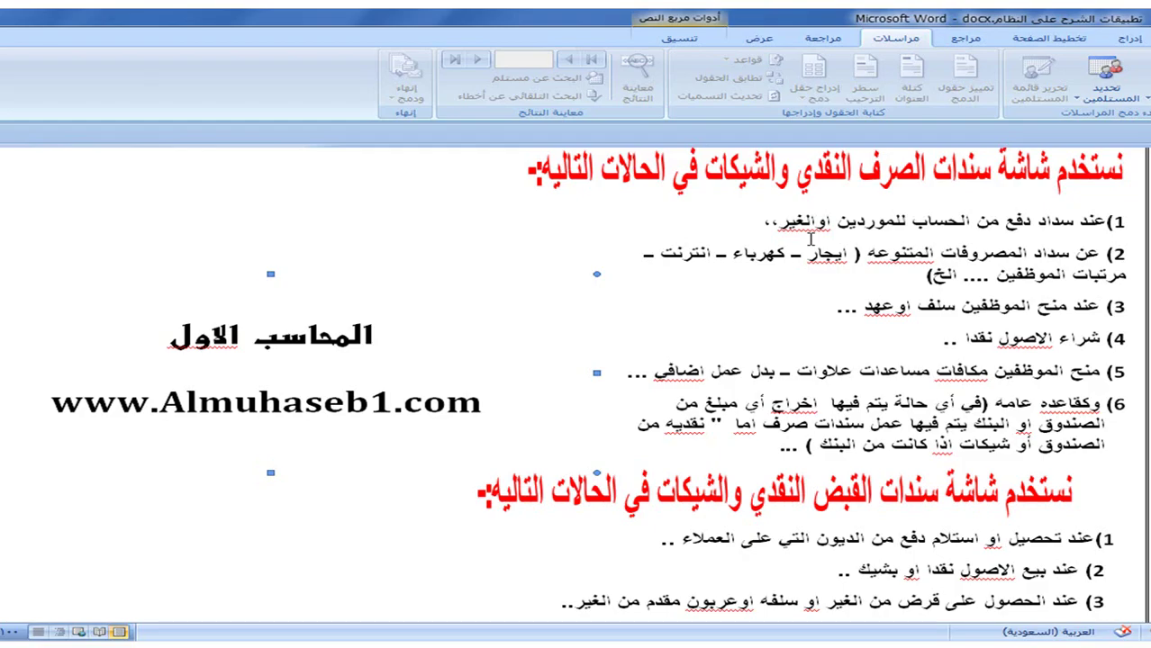
scroll(810, 238, "up", 2)
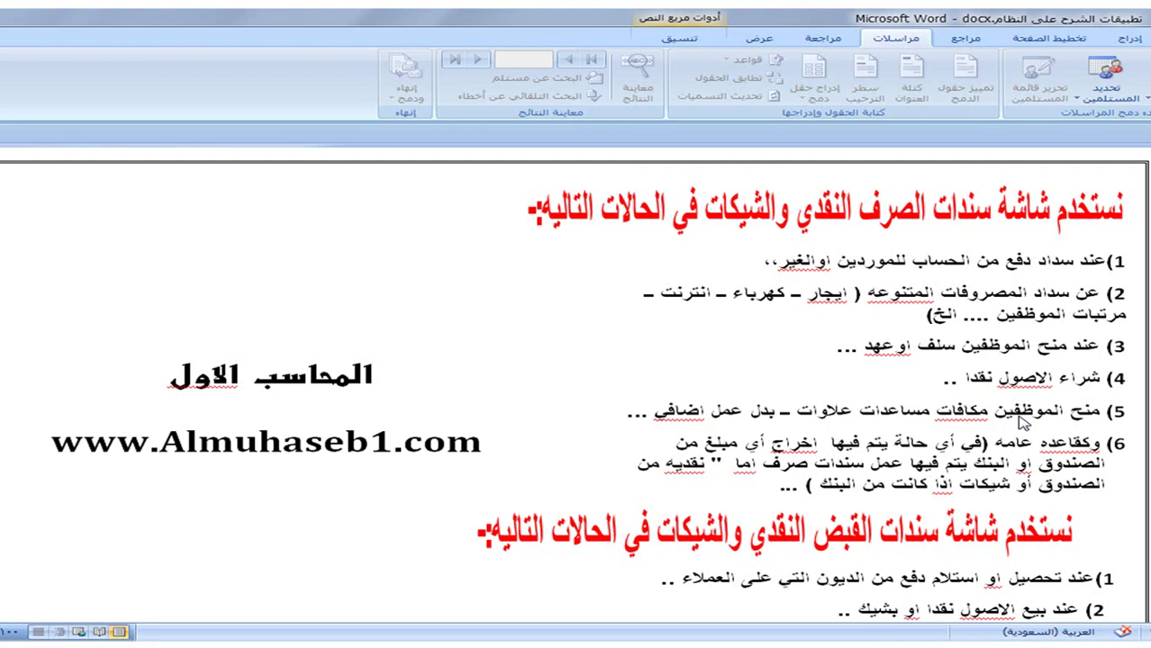
key("super+Tab")
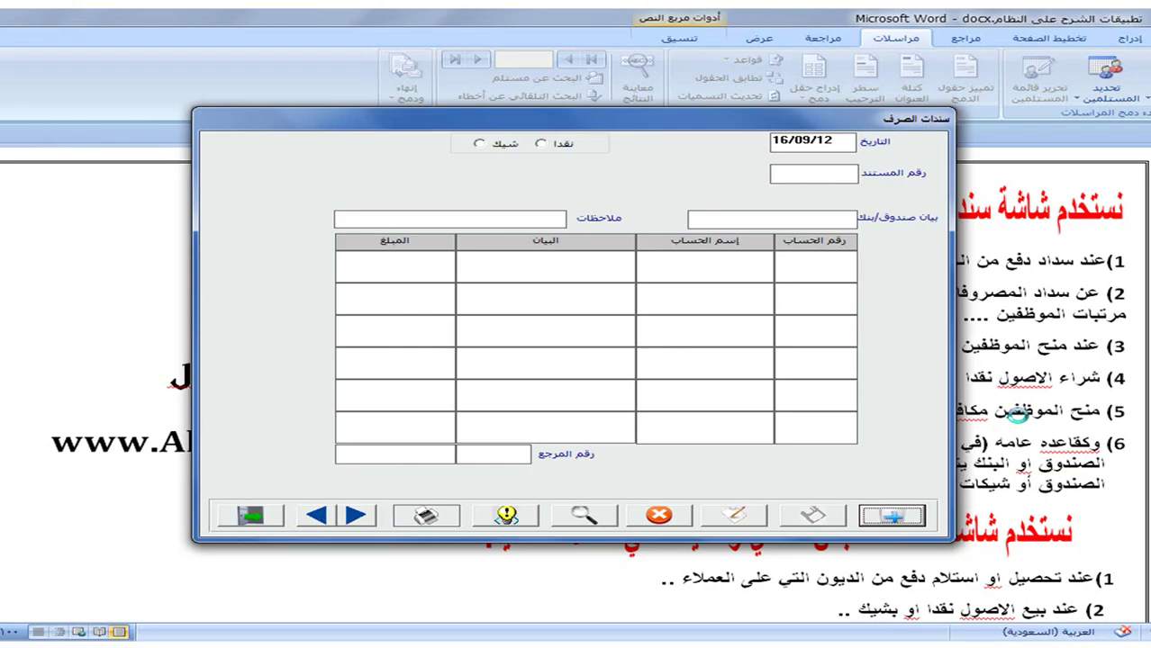
left_click(49, 20)
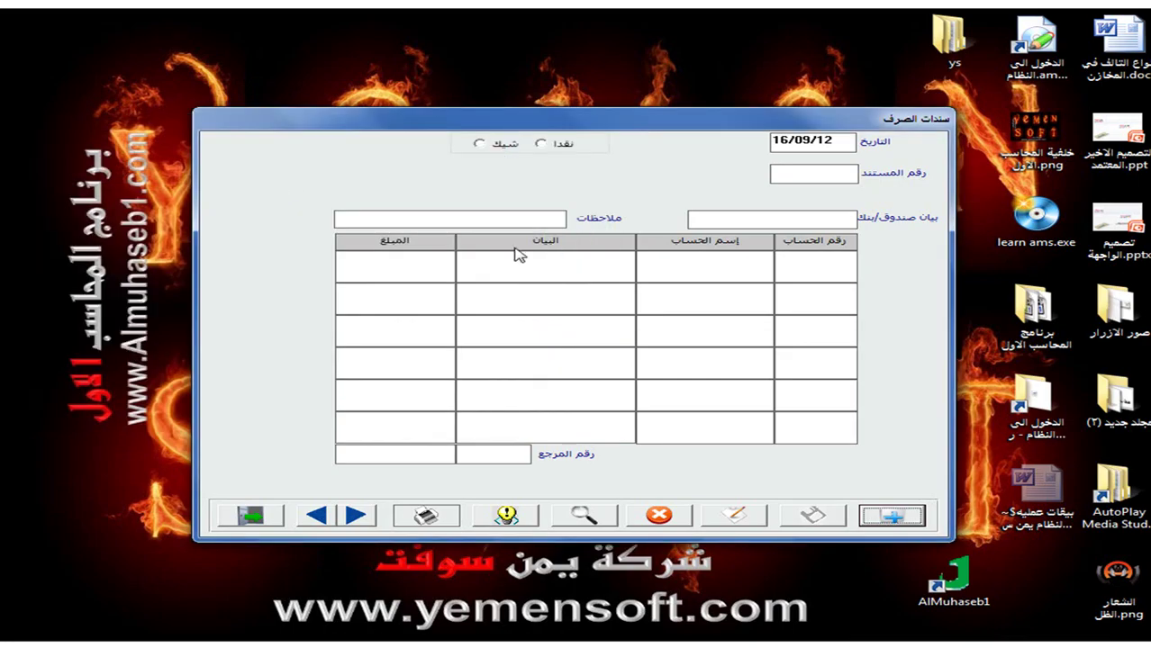
- Start a new cash (نقدا) payment voucher and choose cash box 1, صندوق ريال
left_click(872, 515)
left_click(540, 144)
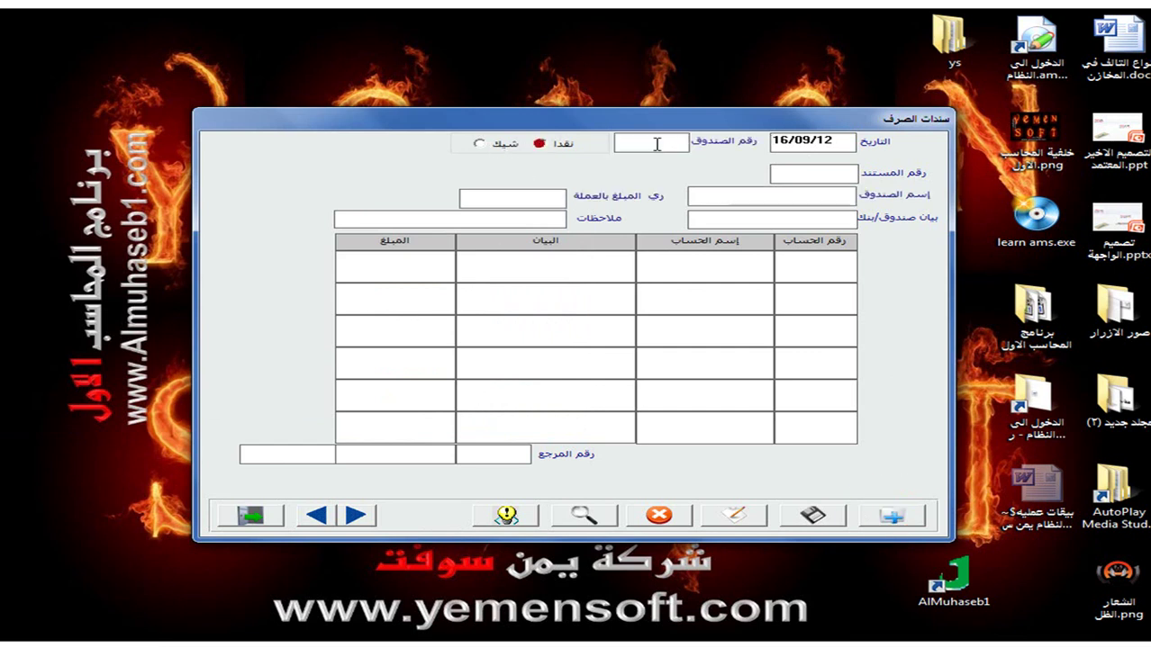
left_click(655, 143)
double_click(656, 143)
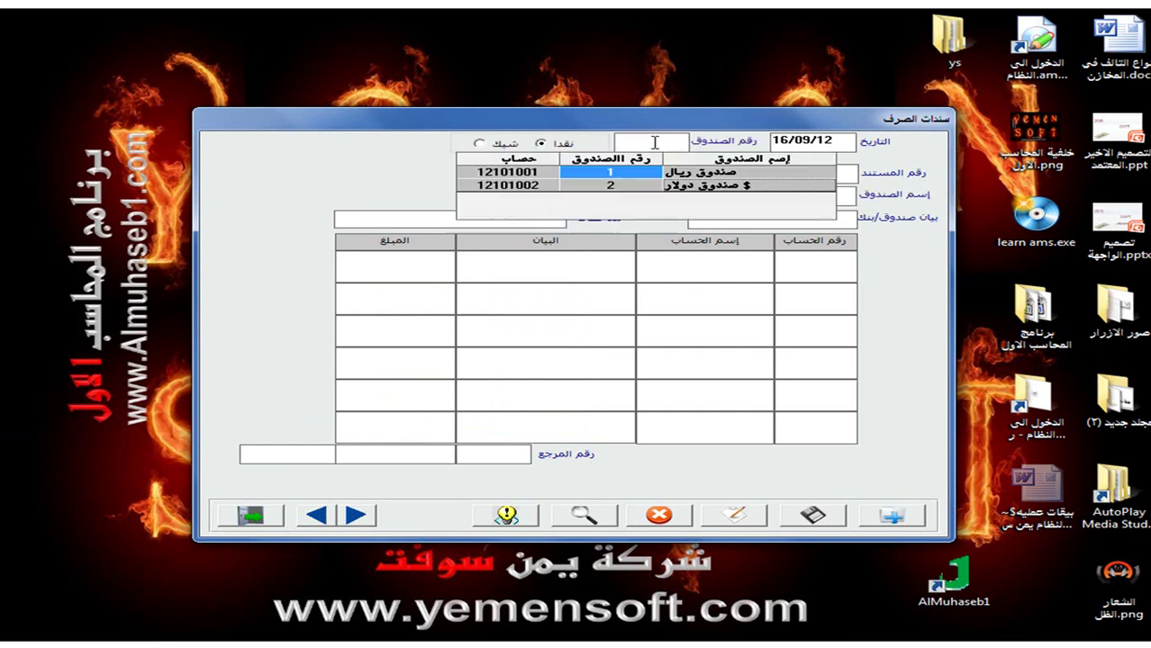
left_click(613, 172)
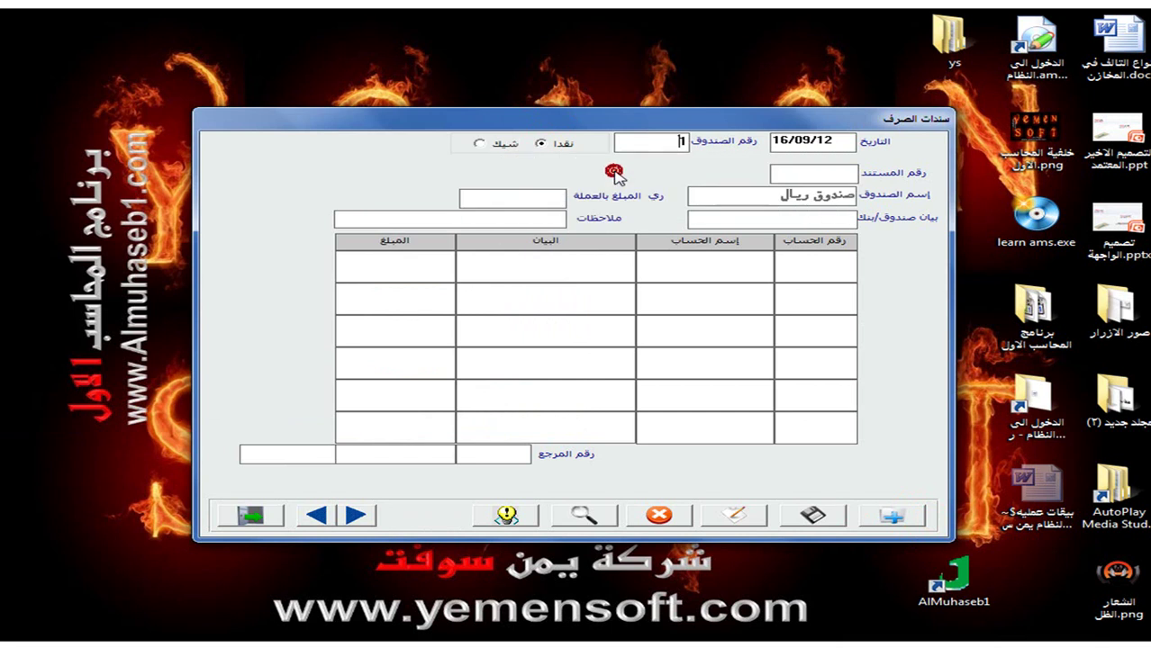
- Fill in the voucher's document number and set its amount to 50000
left_click(819, 174)
left_click(548, 200)
type("50000")
key("Return")
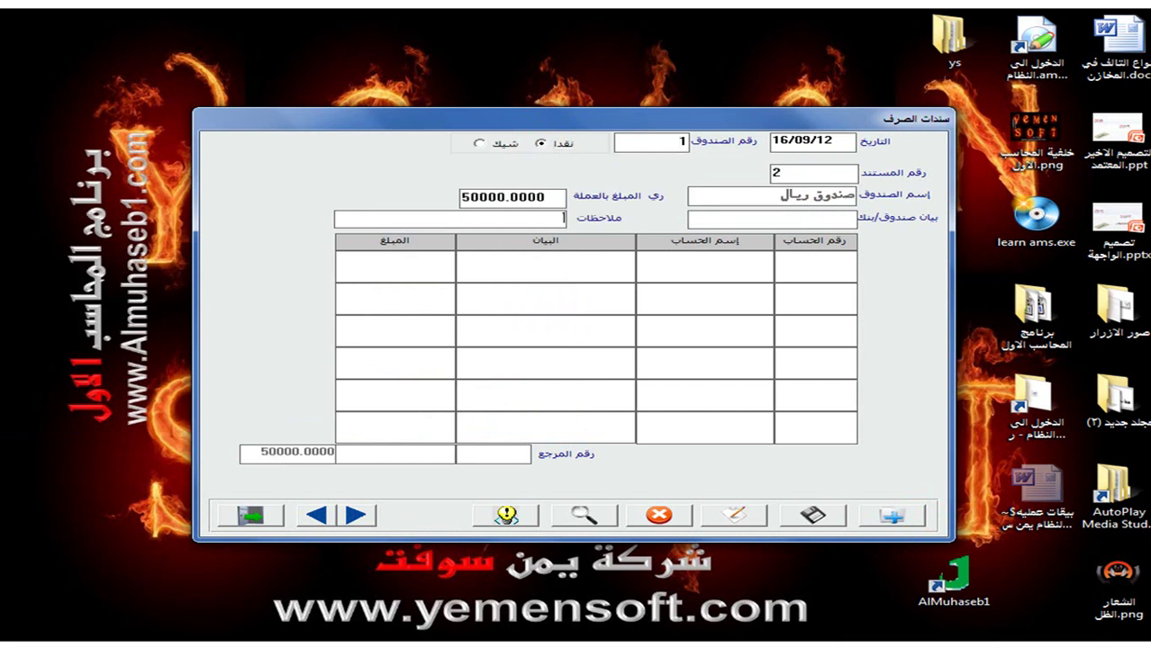
- Enter "صداد المصروفات الشهرية" as the voucher's cash box/bank description, leaving the notes empty
left_click(798, 223)
type("صداد")
key("BackSpace")
key("BackSpace")
key("BackSpace")
key("BackSpace")
type("صداد المصروفات الشهرية")
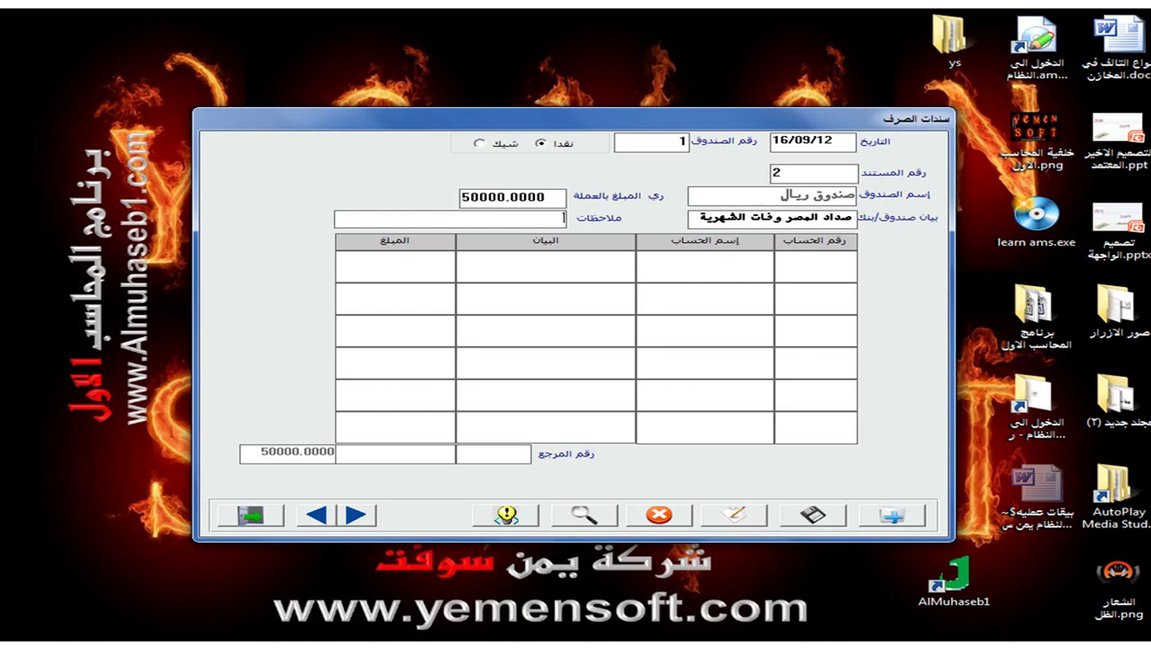
key("Tab")
key("Tab")
- Search the accounts by partial name and assign ايجار شهري (31101006) to the first voucher line
left_click(743, 267)
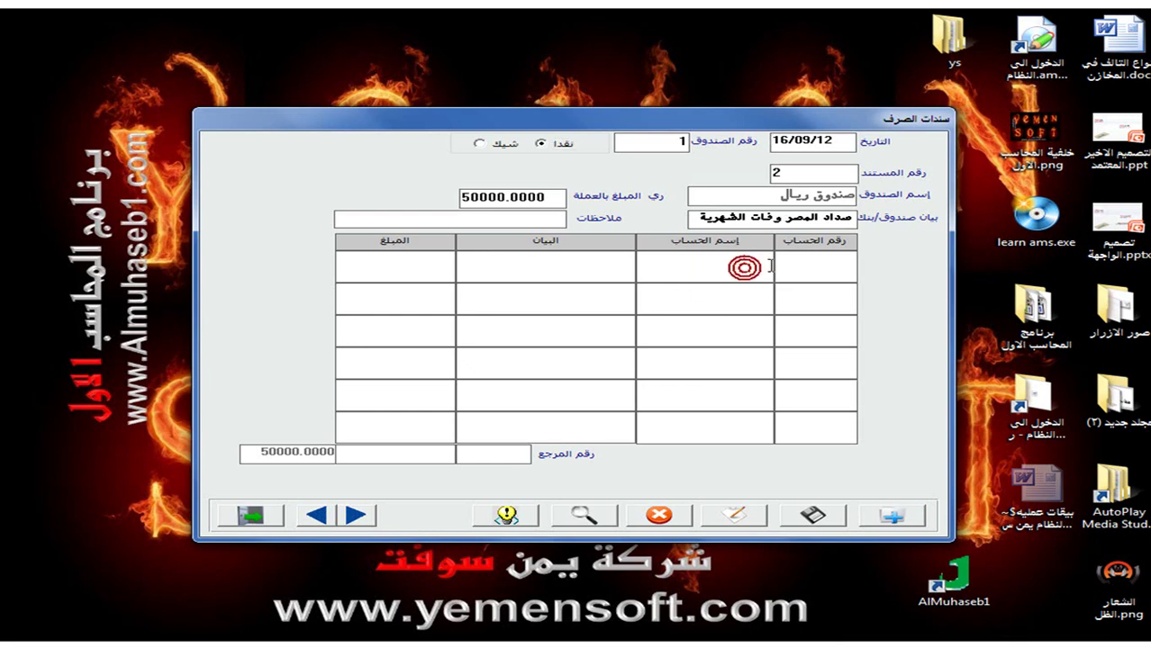
type("*")
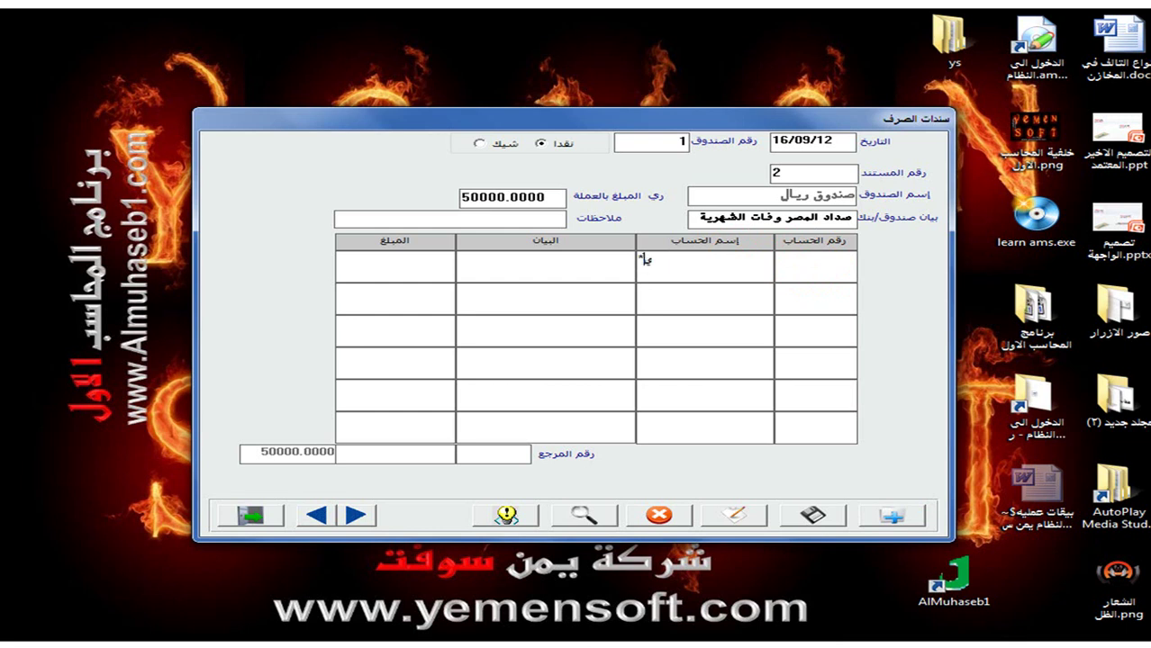
key("Return")
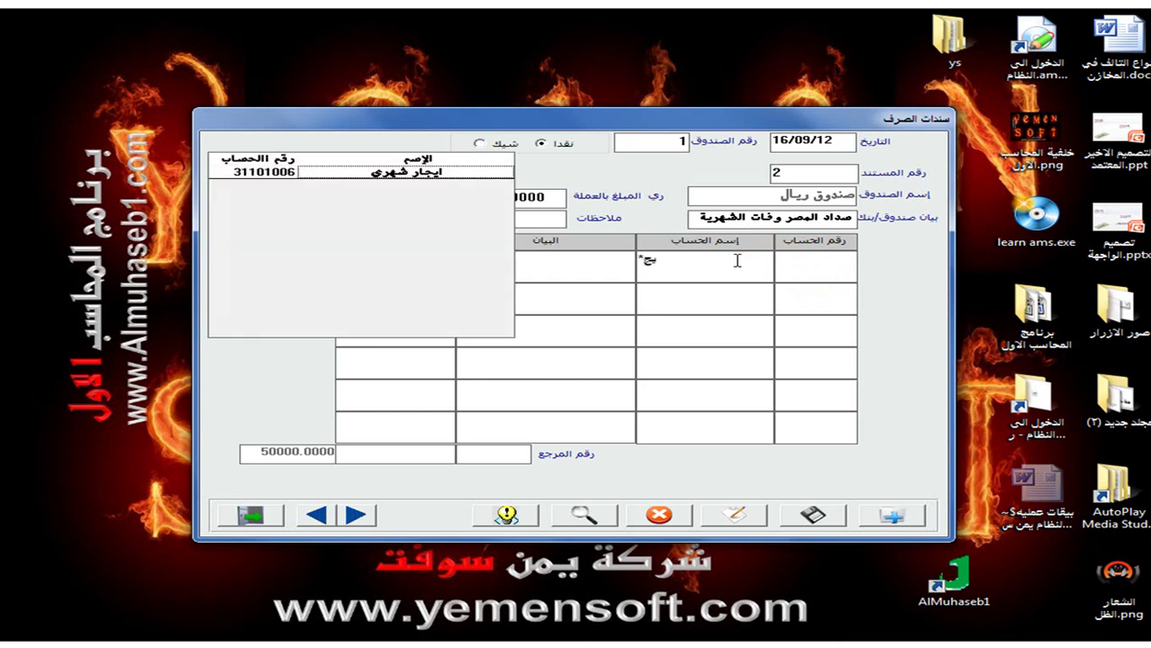
double_click(452, 174)
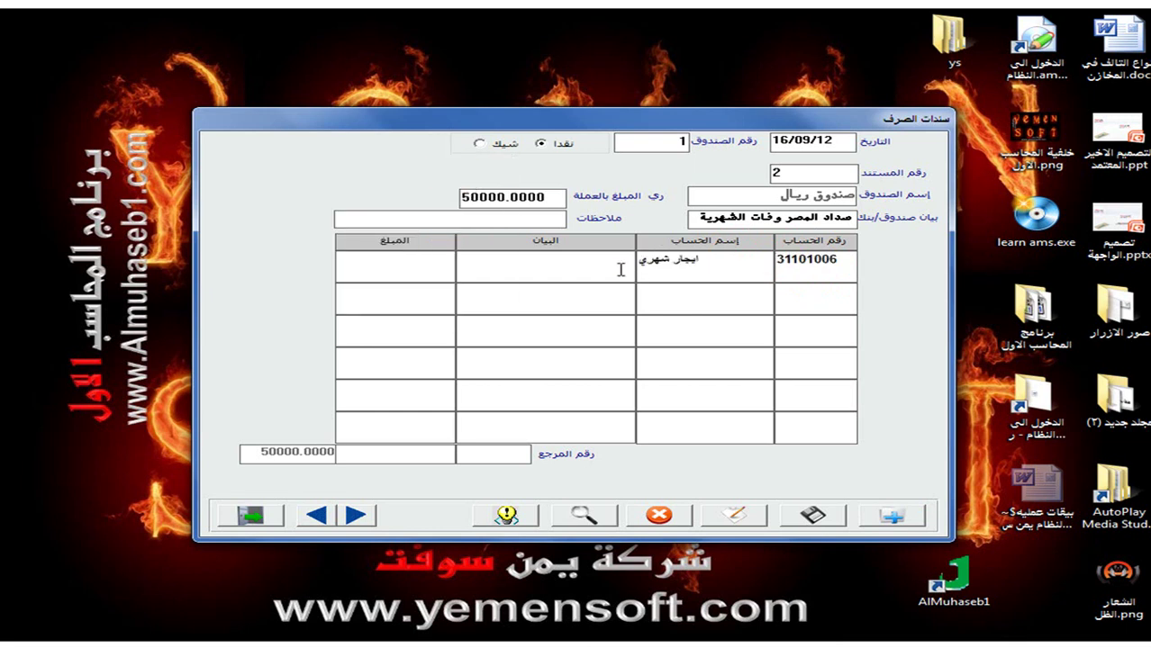
- Describe the first line as "سداد الايجار الشهري لشهر ٩" and set its amount to 30000
left_click(618, 268)
type("سداد الايجار الشهري لشر")
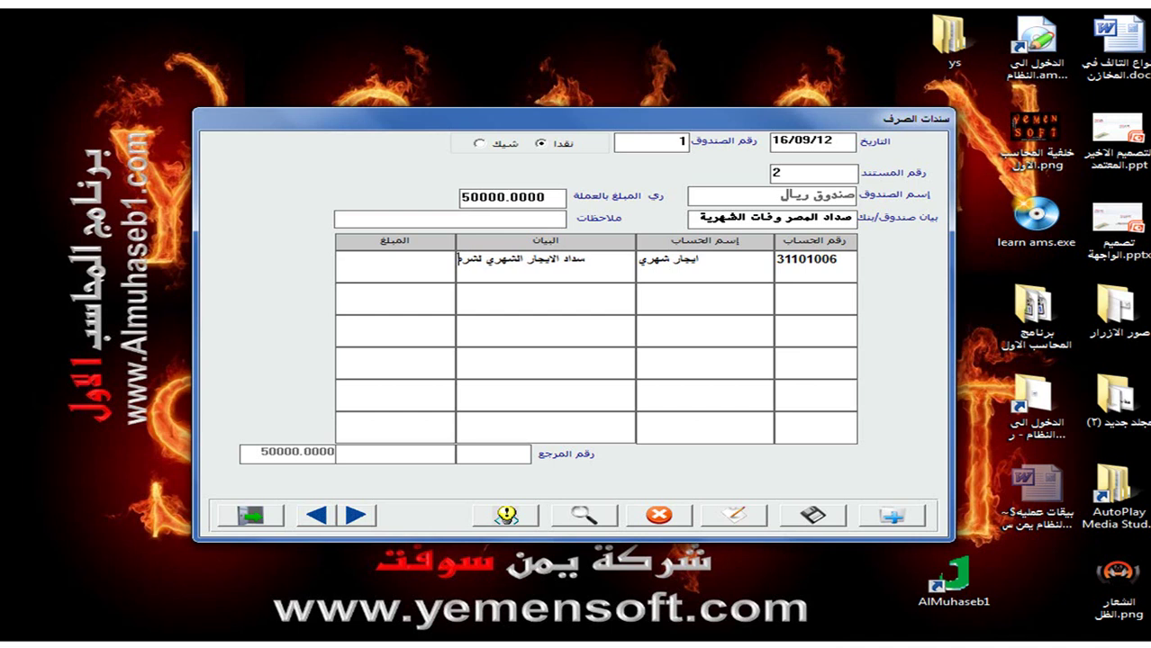
key("BackSpace")
key("BackSpace")
type("هر 9")
type("300")
type("00")
key("Return")
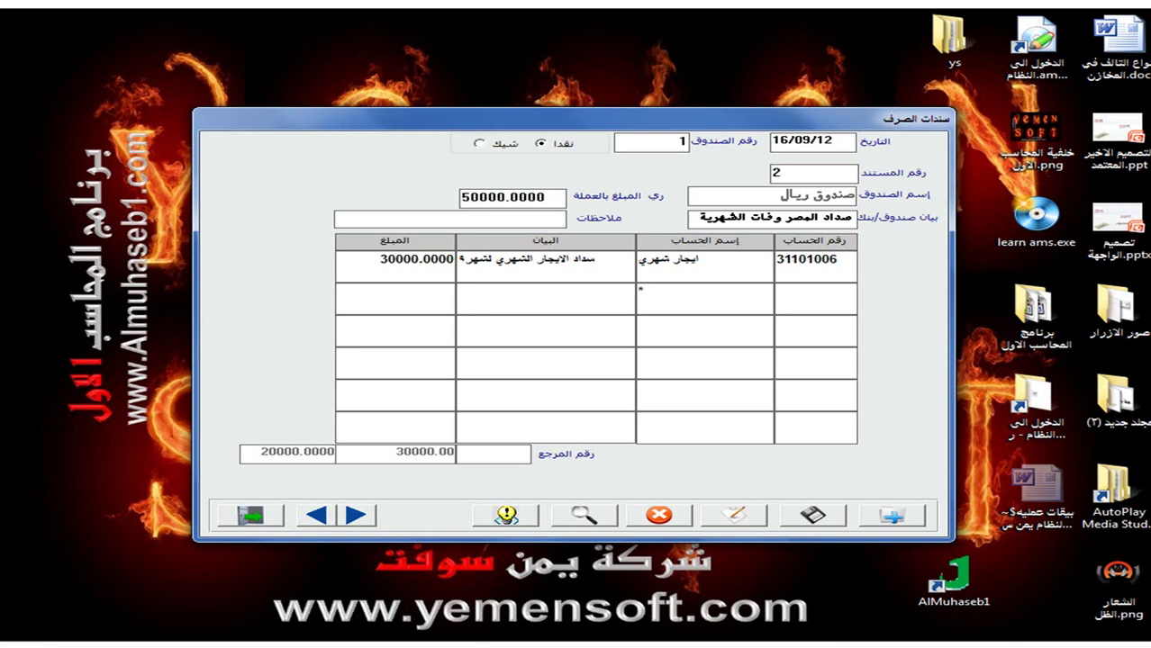
- Add a second line for مصروفات الكهرباء (31101003), described as "سداد المصروفات الشهرية للكهرباء", with an amount of 150000
type("كهر")
key("Return")
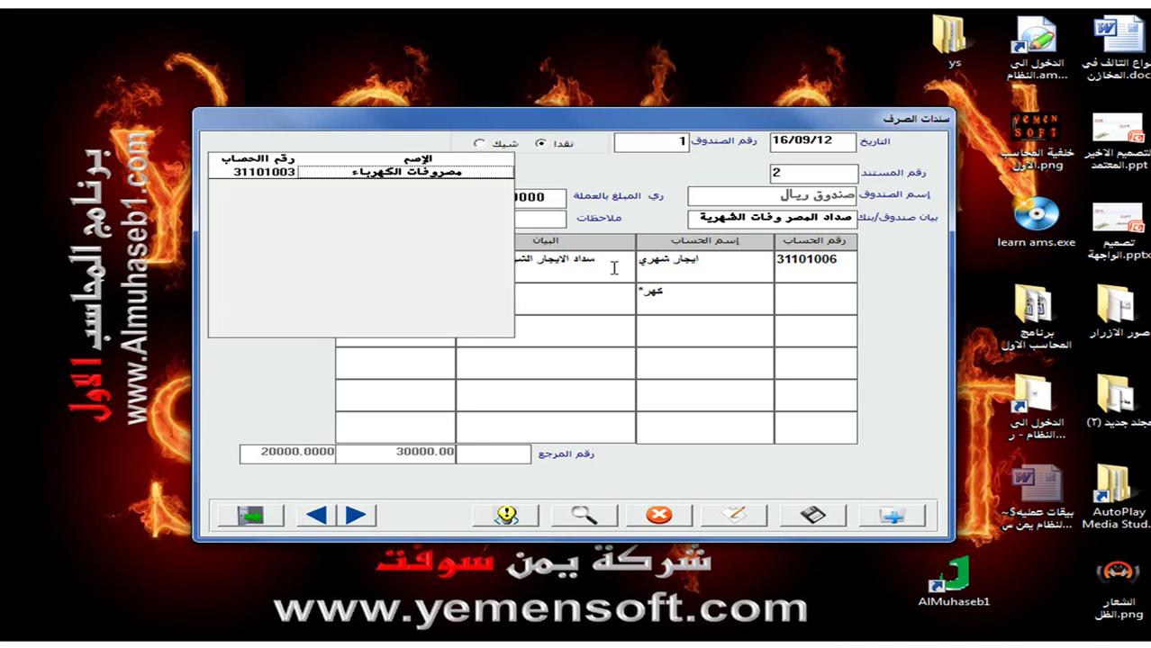
key("Return")
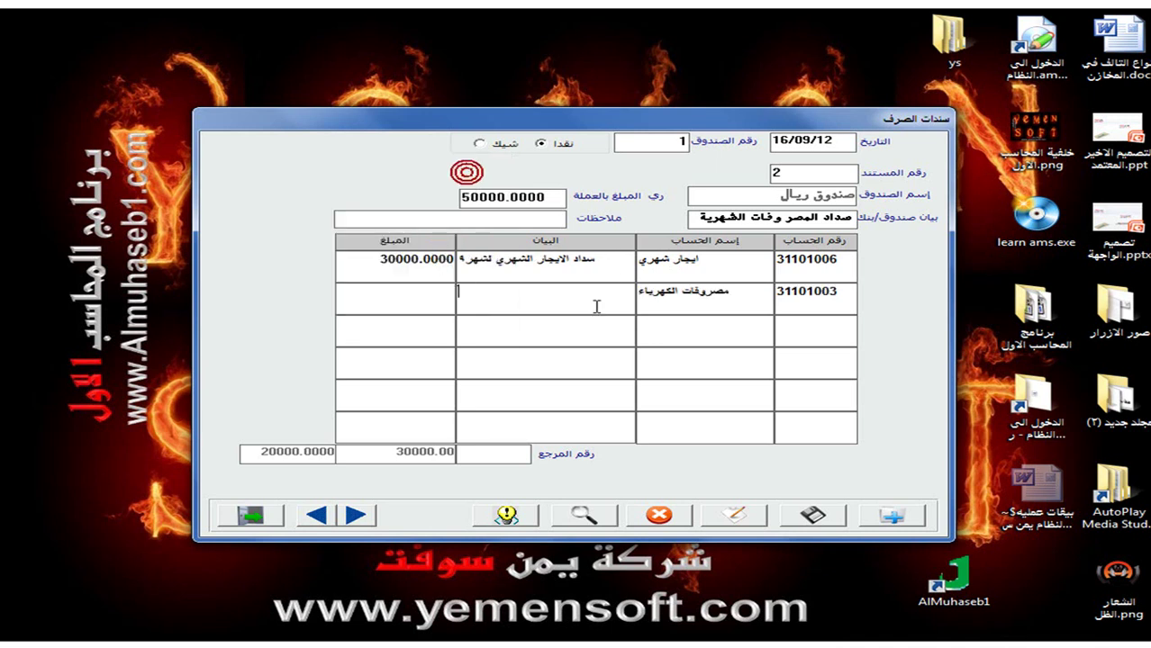
type("صداد")
key("BackSpace")
key("BackSpace")
key("BackSpace")
type("سداد المصر")
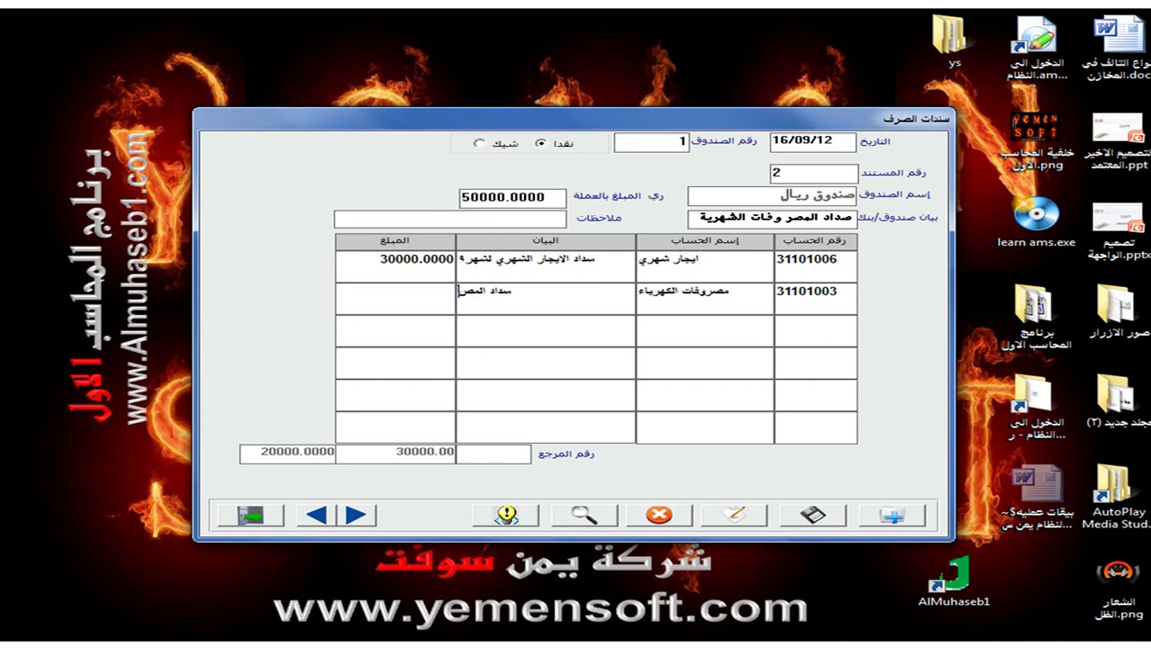
type("وفات الشهري")
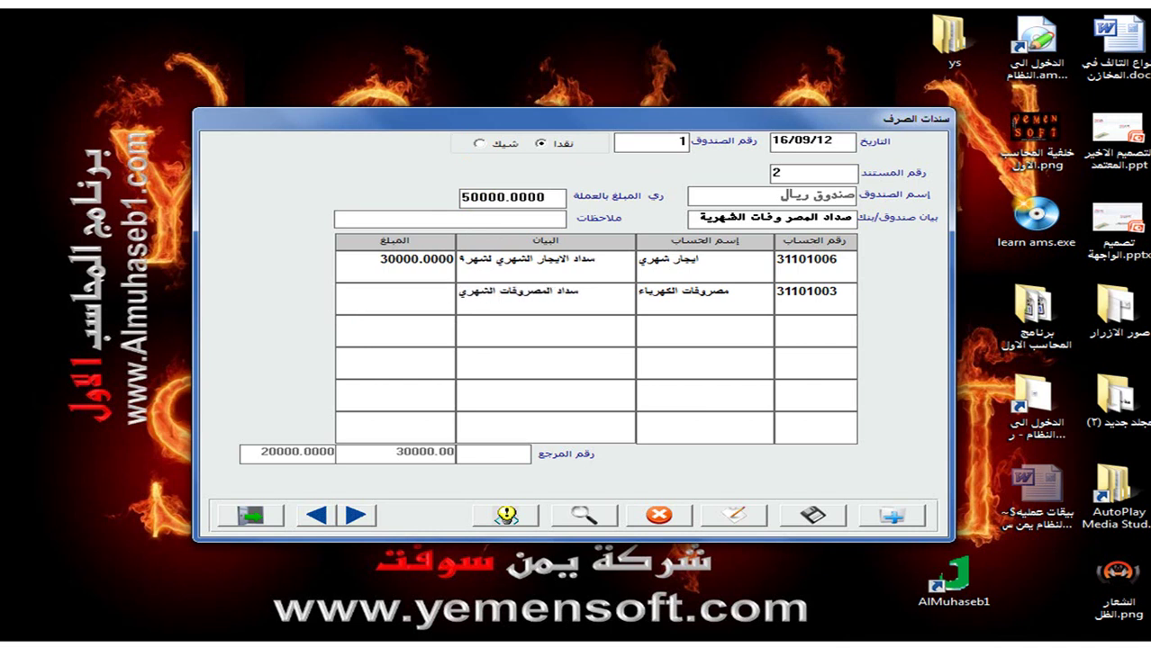
type("ة للكهرباء150000")
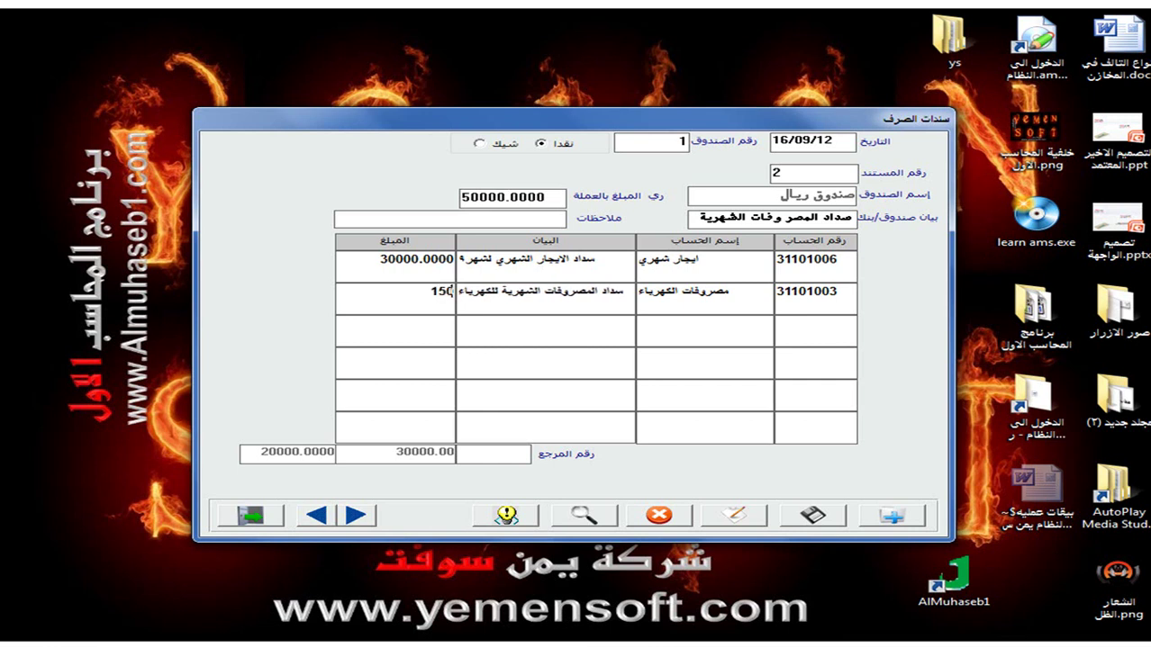
key("Return")
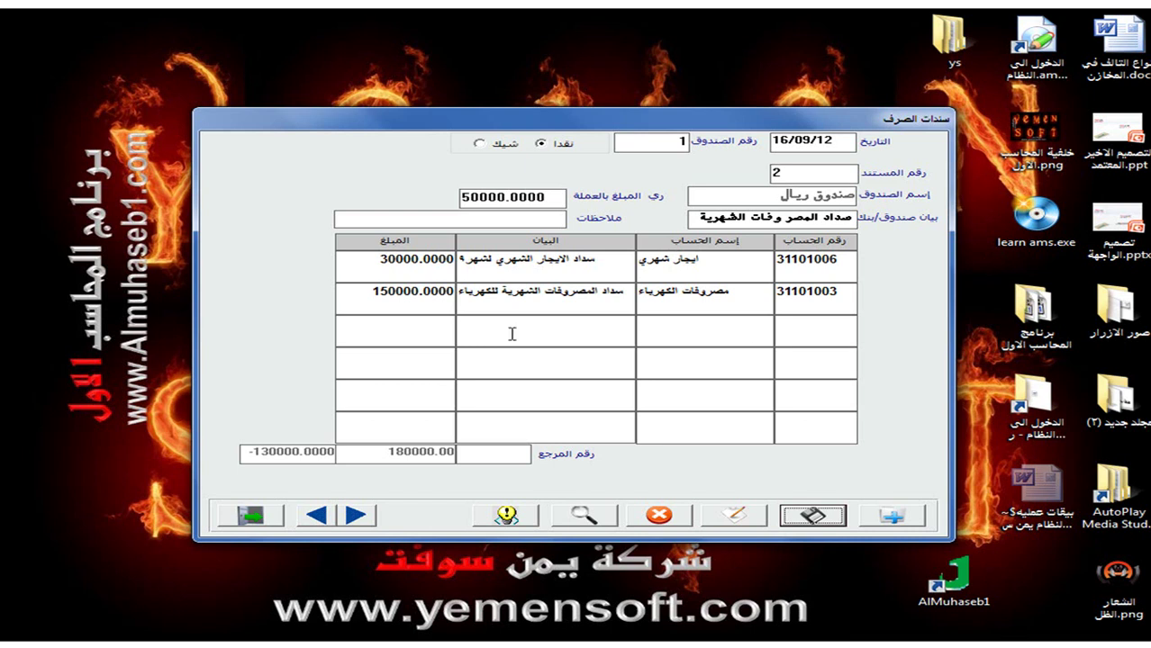
- Correct the electricity line's amount to 15000
left_click(403, 291)
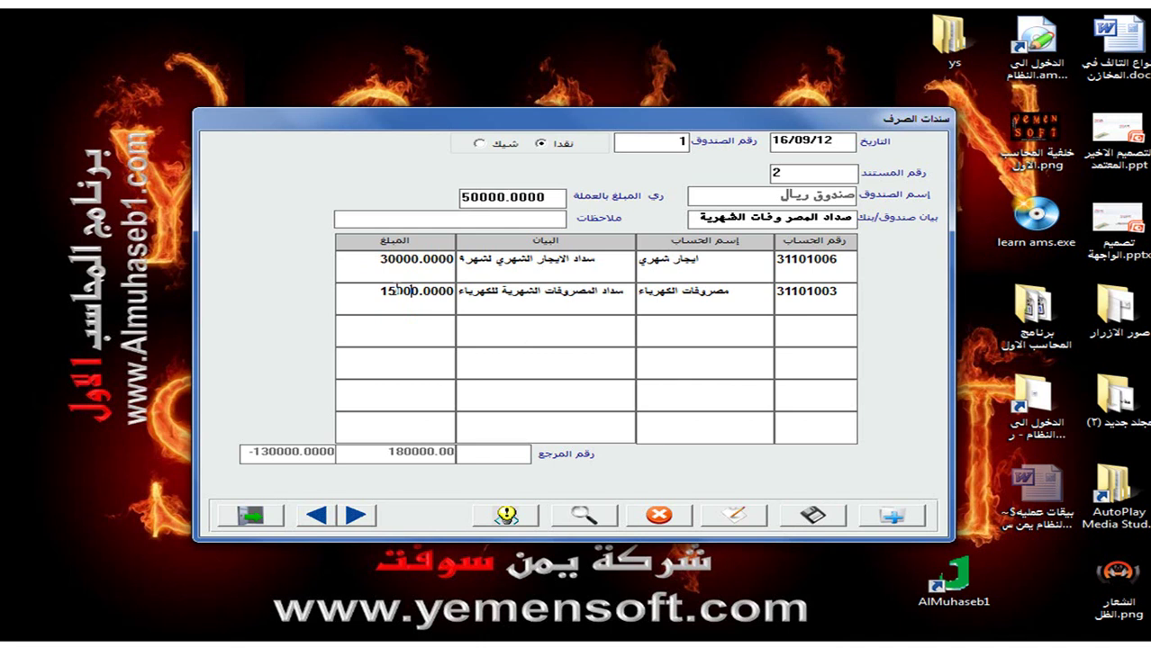
key("BackSpace")
key("Return")
- Search the accounts for "نت" and assign اشتراك الانترنت الشهري (31101007) to the second and third voucher lines
left_click(717, 329)
type("نت*")
key("Return")
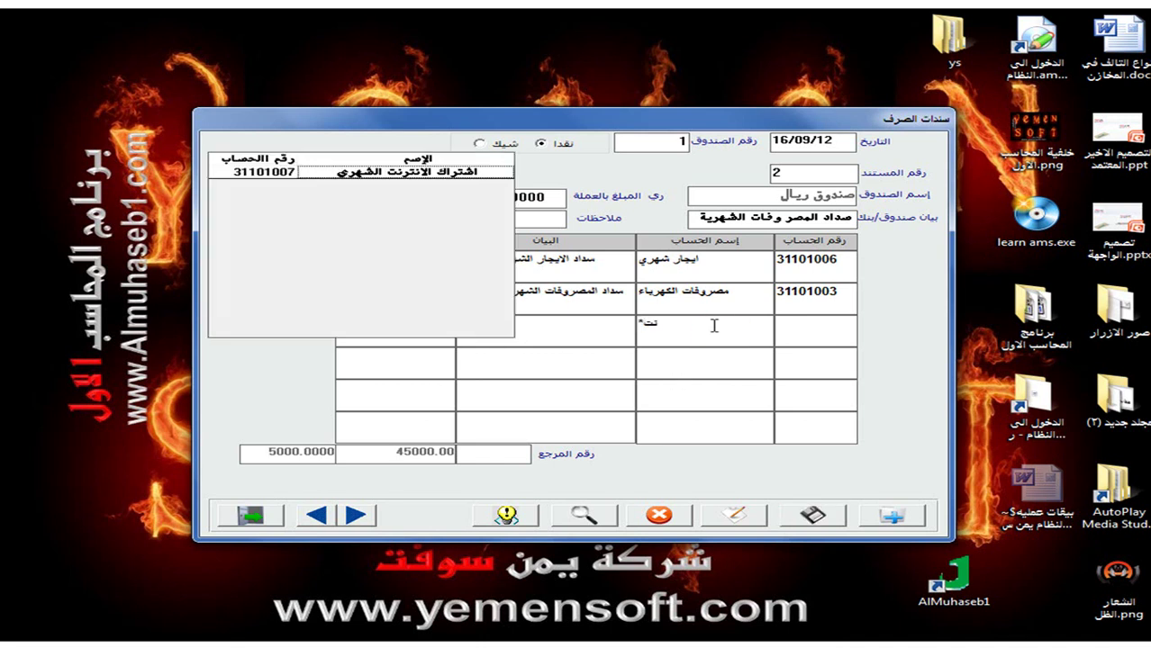
left_click(473, 171)
left_click(581, 326)
left_click(711, 329)
left_click(423, 173)
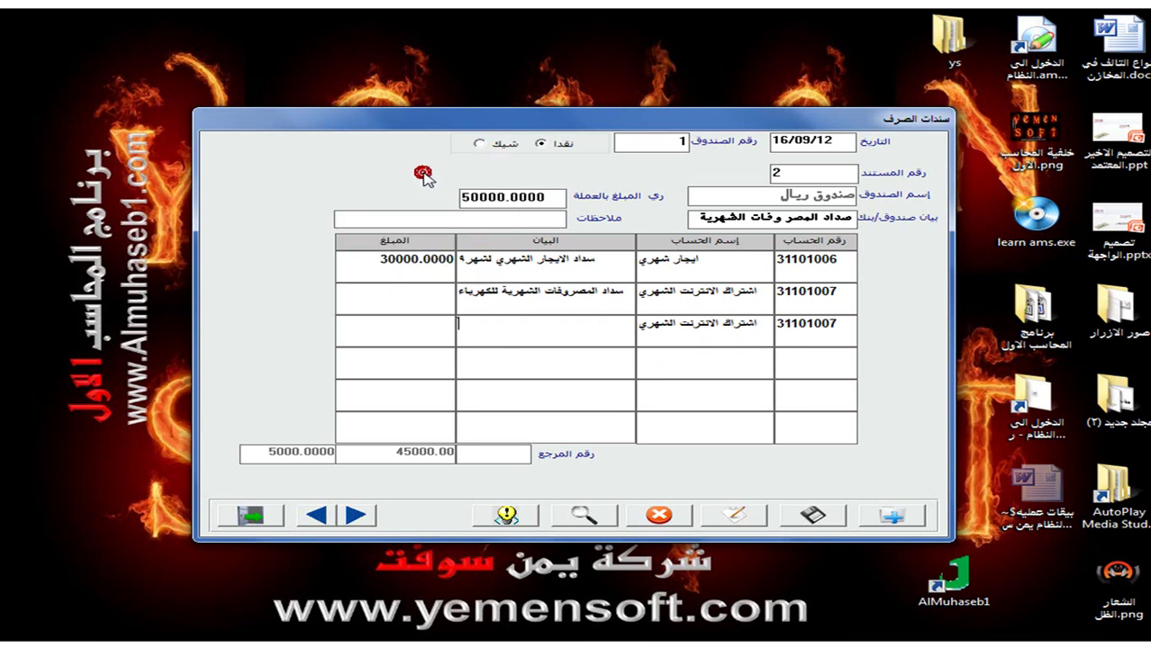
- Describe the third line as "سداد الاشتراك الشهري" and set its amount to 5000
left_click(571, 331)
type("صداد ال")
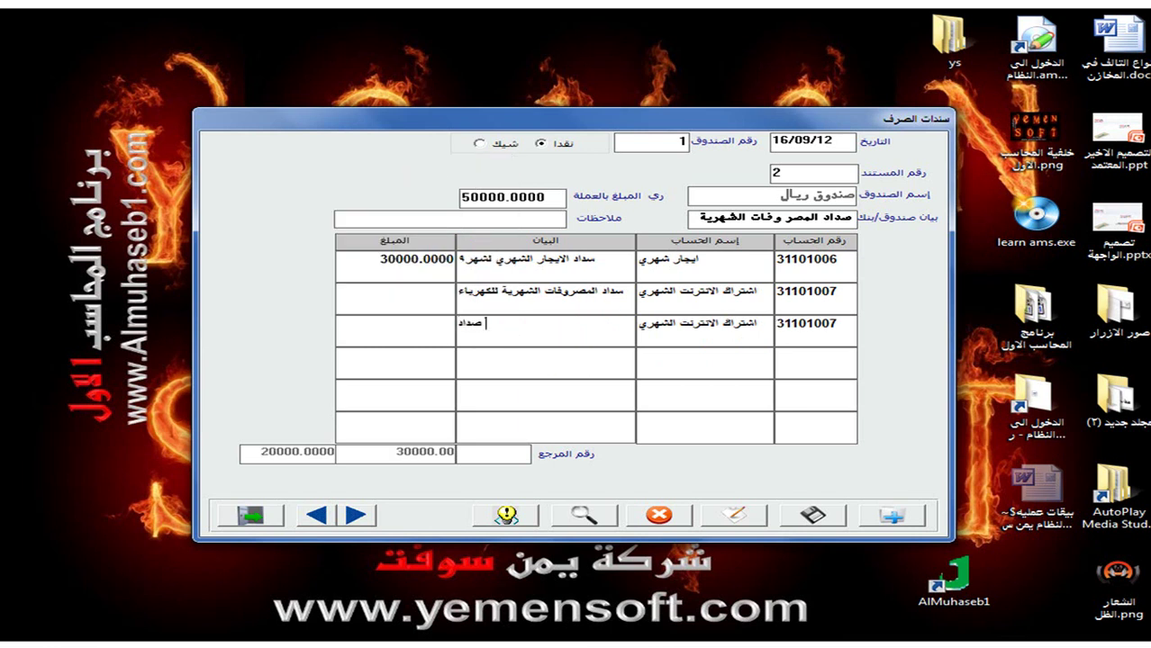
key("BackSpace")
key("BackSpace")
key("BackSpace")
key("BackSpace")
key("BackSpace")
key("BackSpace")
type("ب")
type(" الاشترا")
type("ت")
key("BackSpace")
type("ك الش")
key("BackSpace")
key("BackSpace")
key("BackSpace")
key("BackSpace")
key("BackSpace")
type("ك الشهري")
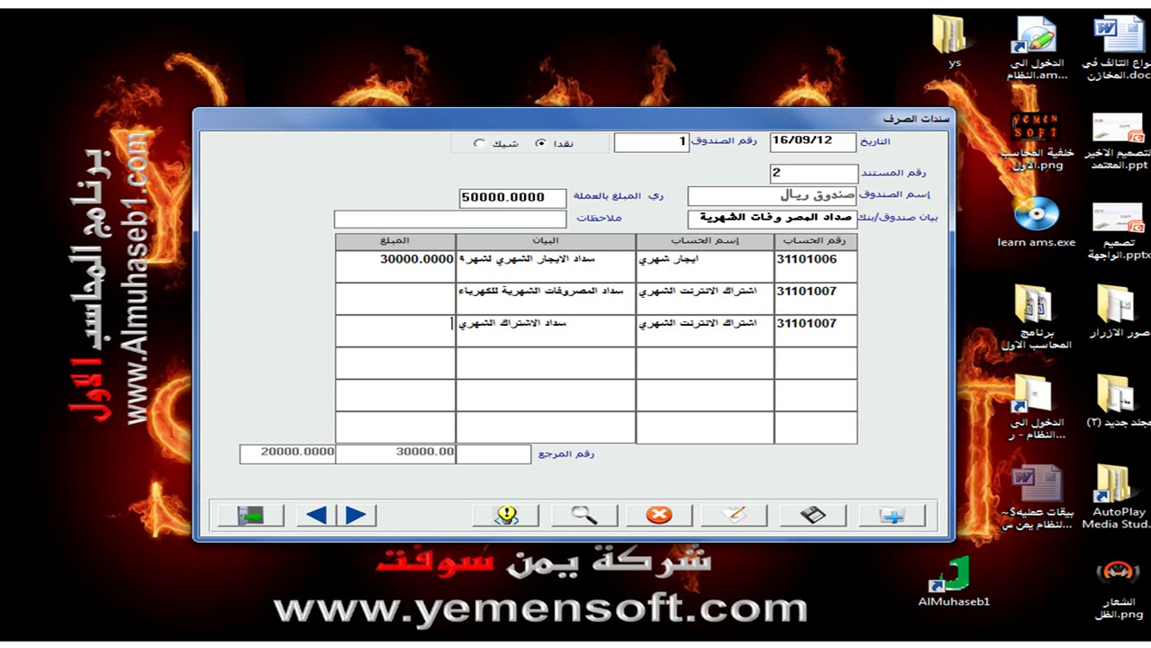
type("5000")
- Re-enter 15000 as the second voucher line's amount
left_click(428, 286)
type("1500")
key("Return")
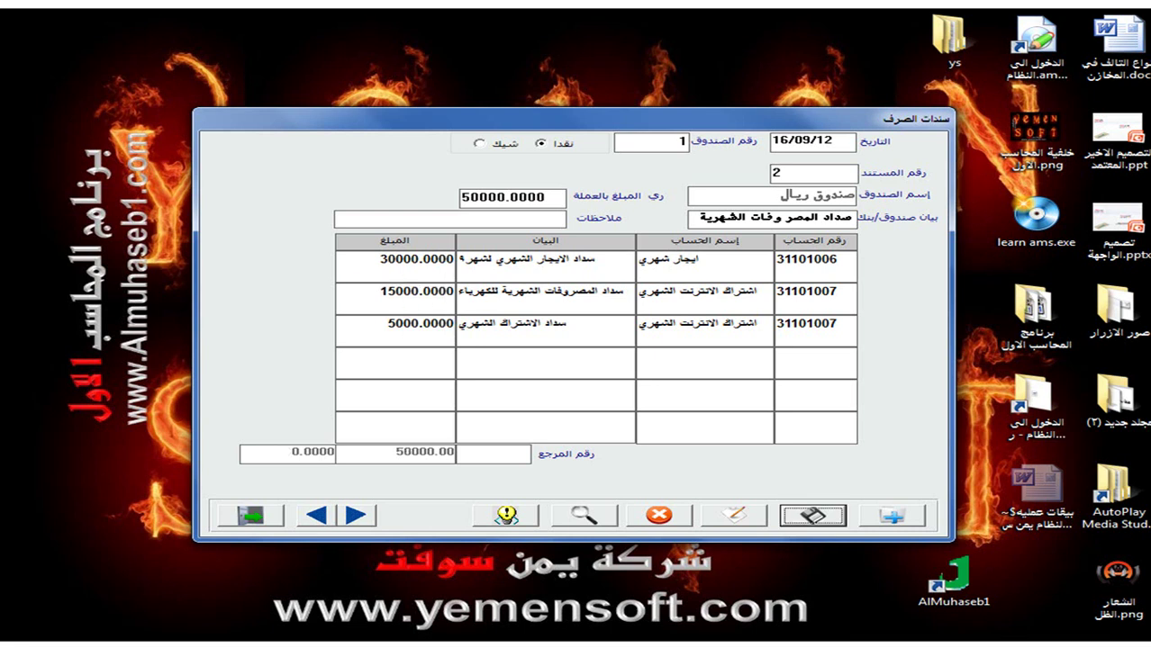
- Save the payment voucher and open its printed report in an enlarged preview without sending it directly to the printer
left_click(813, 517)
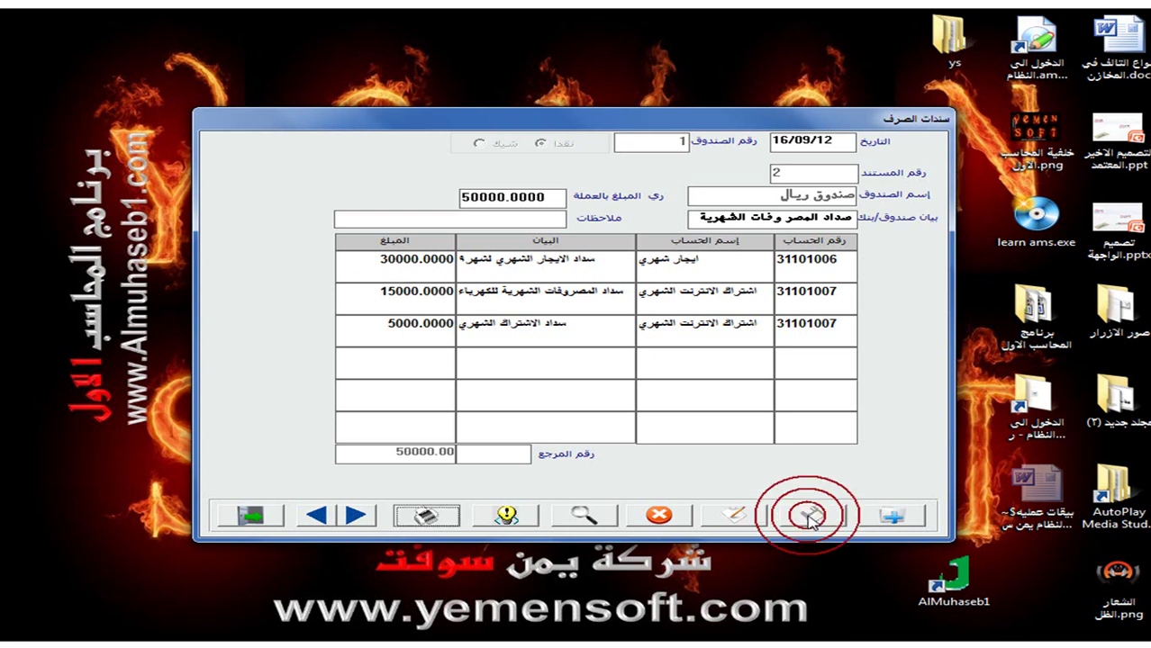
left_click(427, 517)
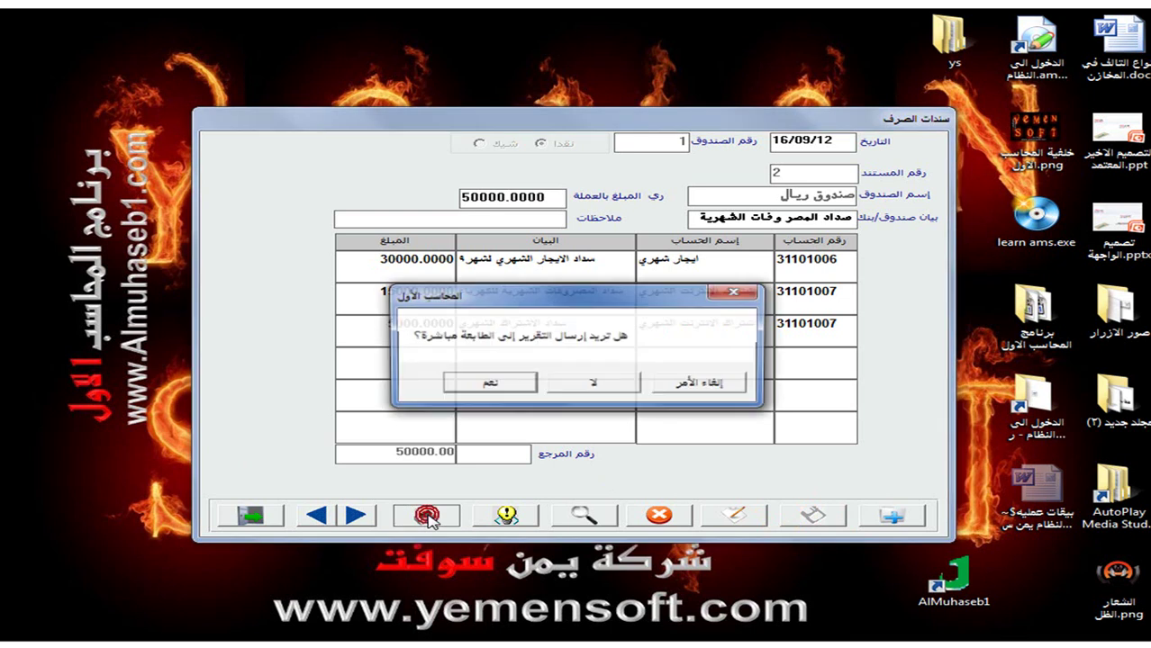
left_click(599, 388)
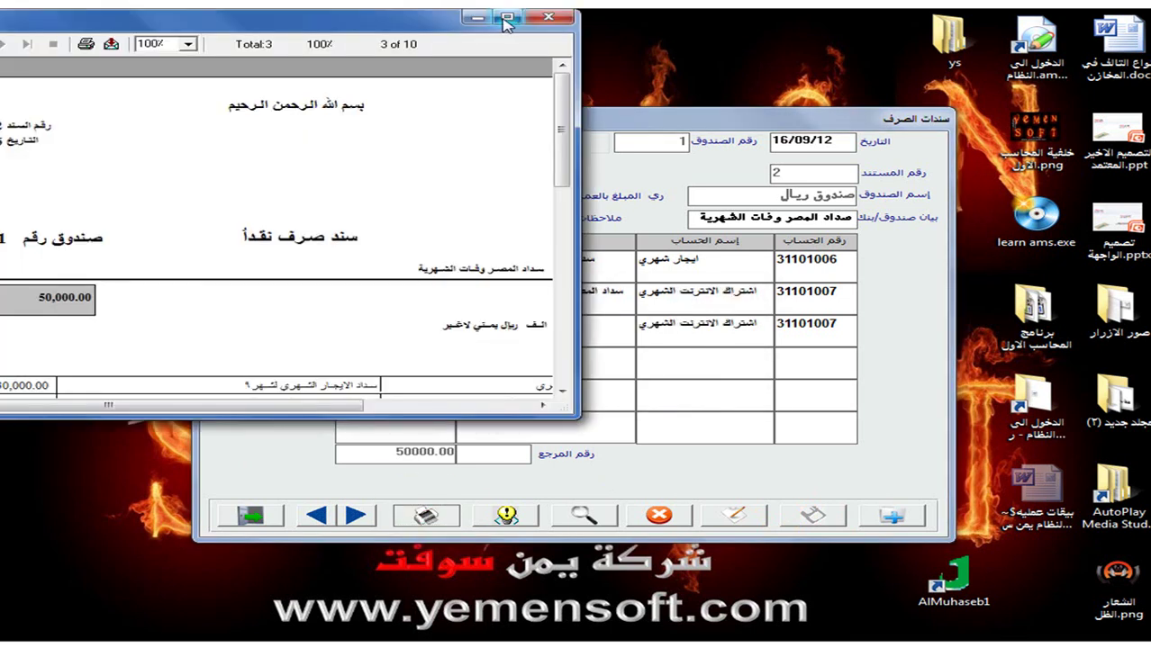
double_click(503, 18)
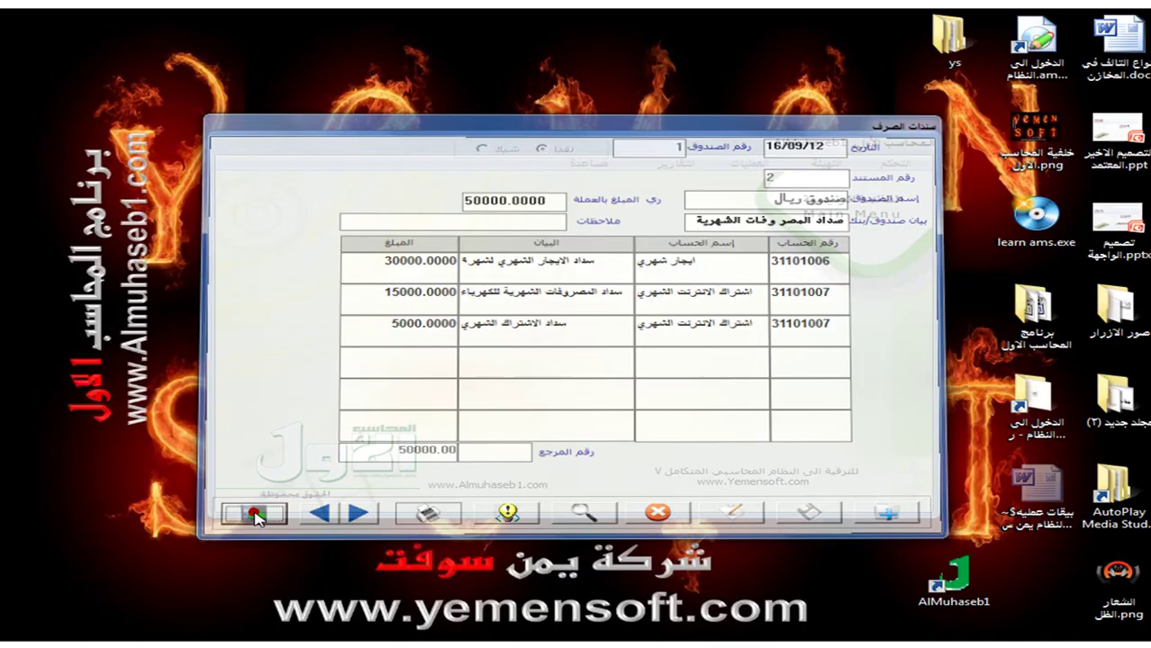
- Exit the payment voucher form and open the voucher posting screen for صرف vouchers
left_click(257, 510)
left_click(745, 172)
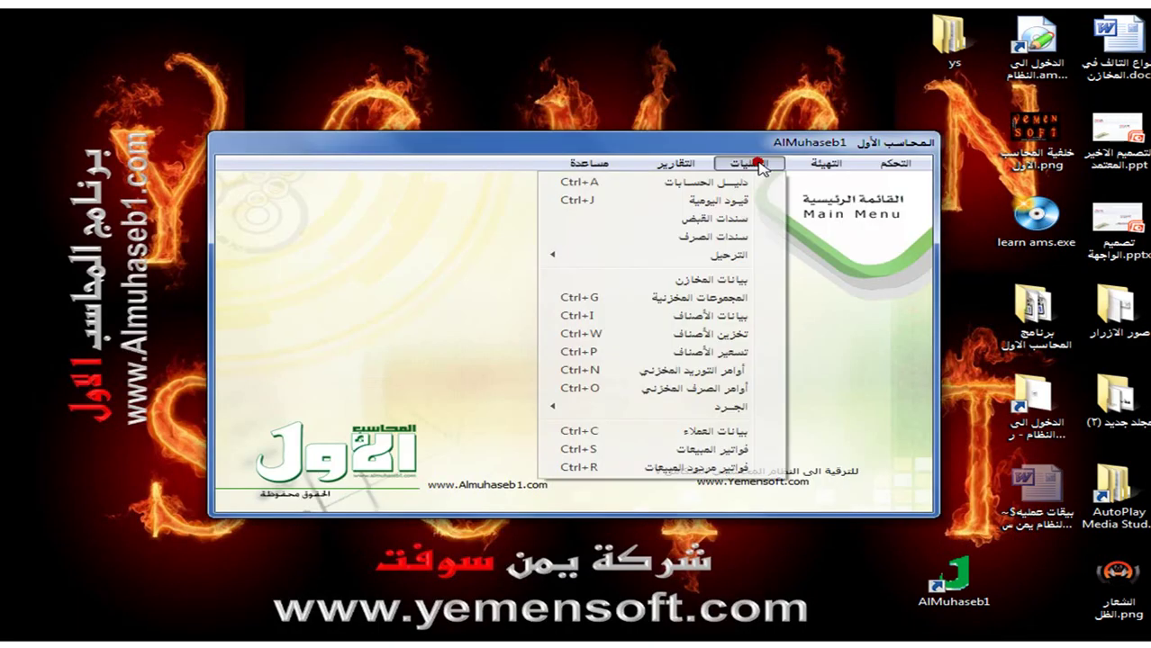
left_click(691, 257)
left_click(468, 272)
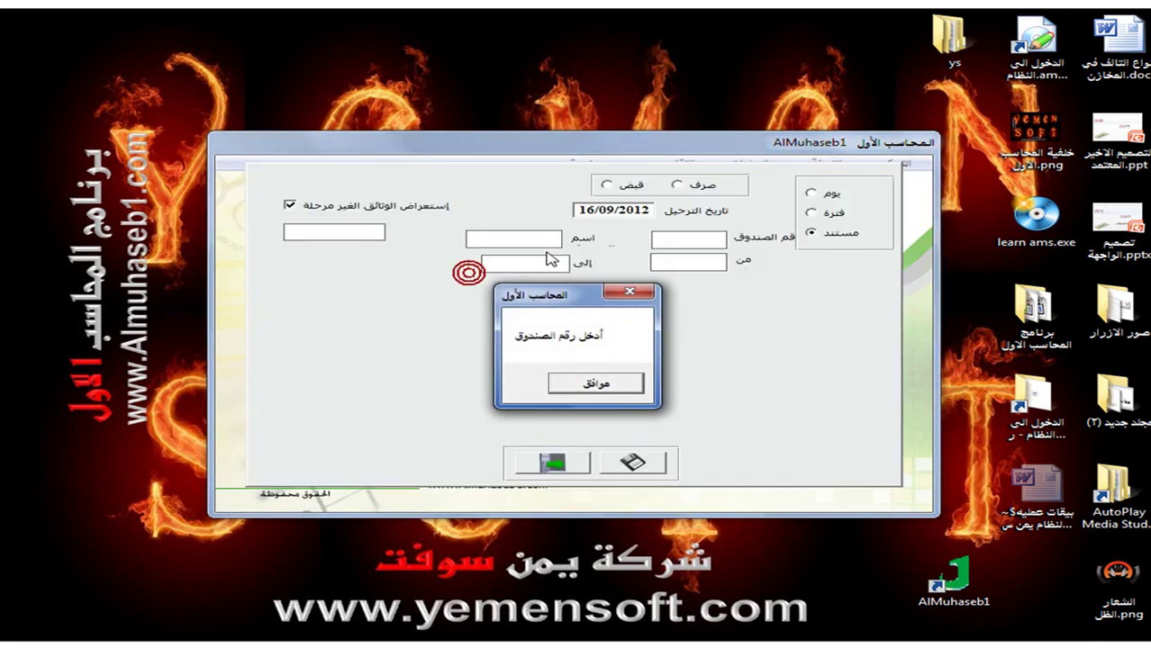
left_click(594, 383)
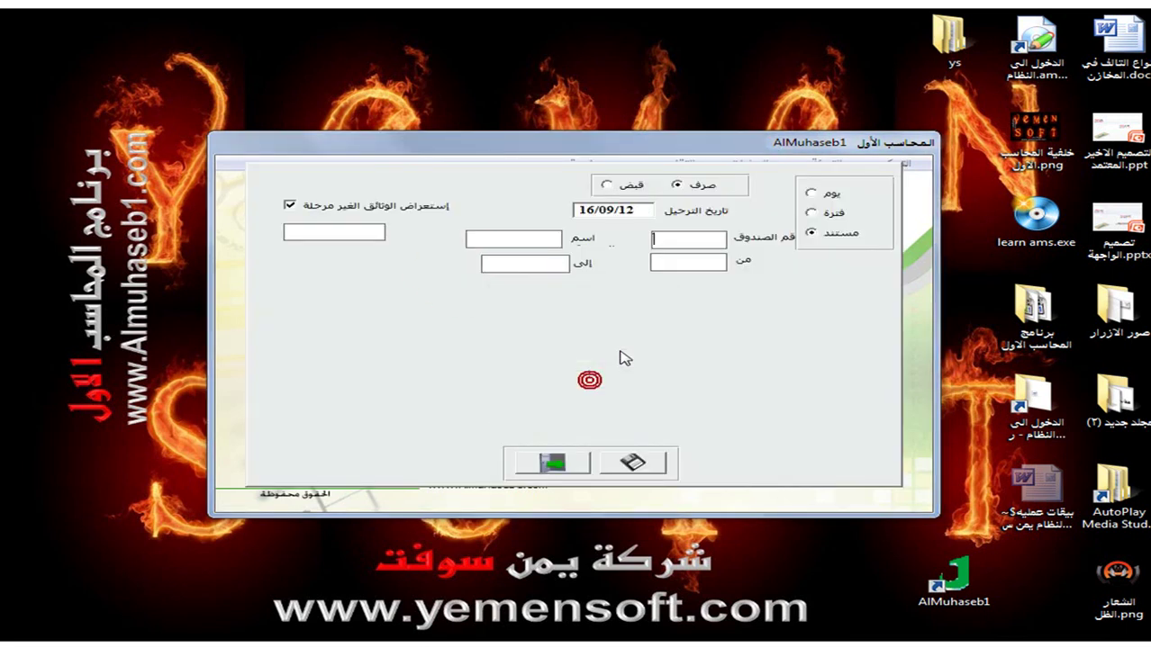
- Load the unposted صرف vouchers of cash box 1, mark vouchers 1 and 2, review voucher 2's lines, and post both
double_click(686, 239)
double_click(594, 186)
left_click(278, 286)
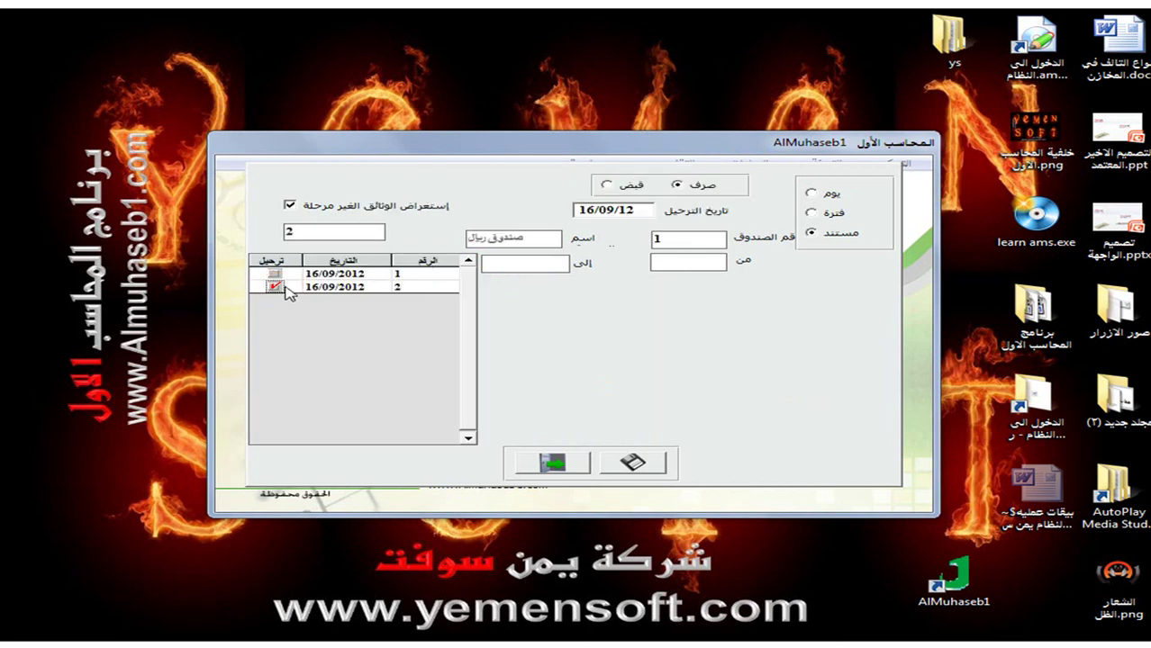
left_click(274, 273)
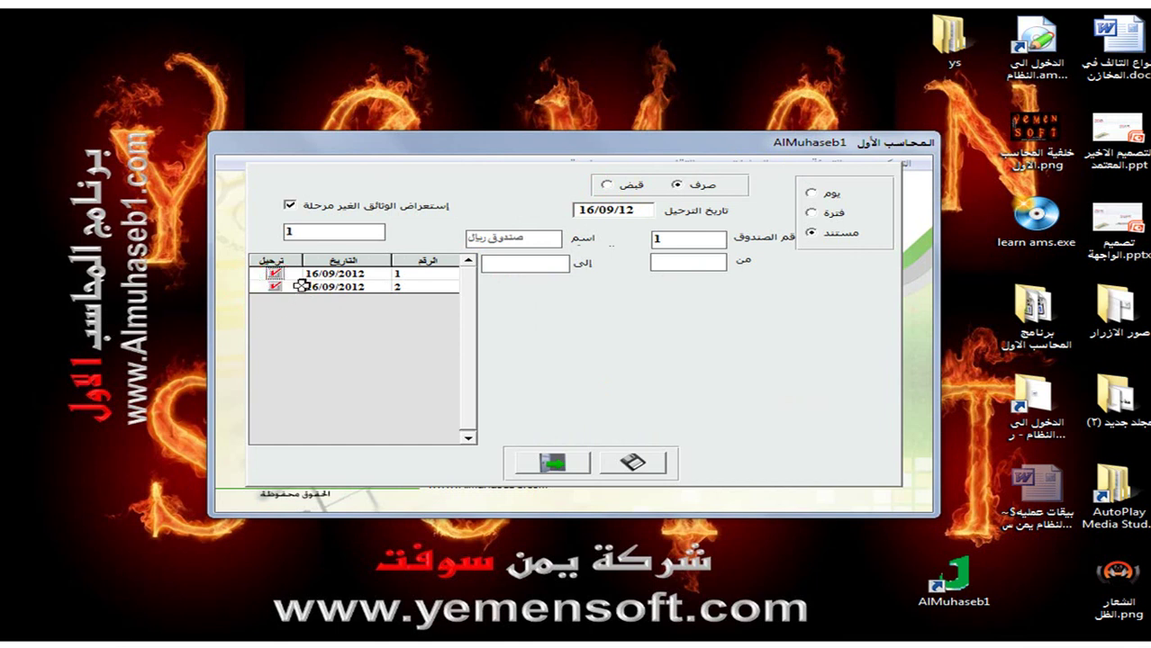
double_click(357, 286)
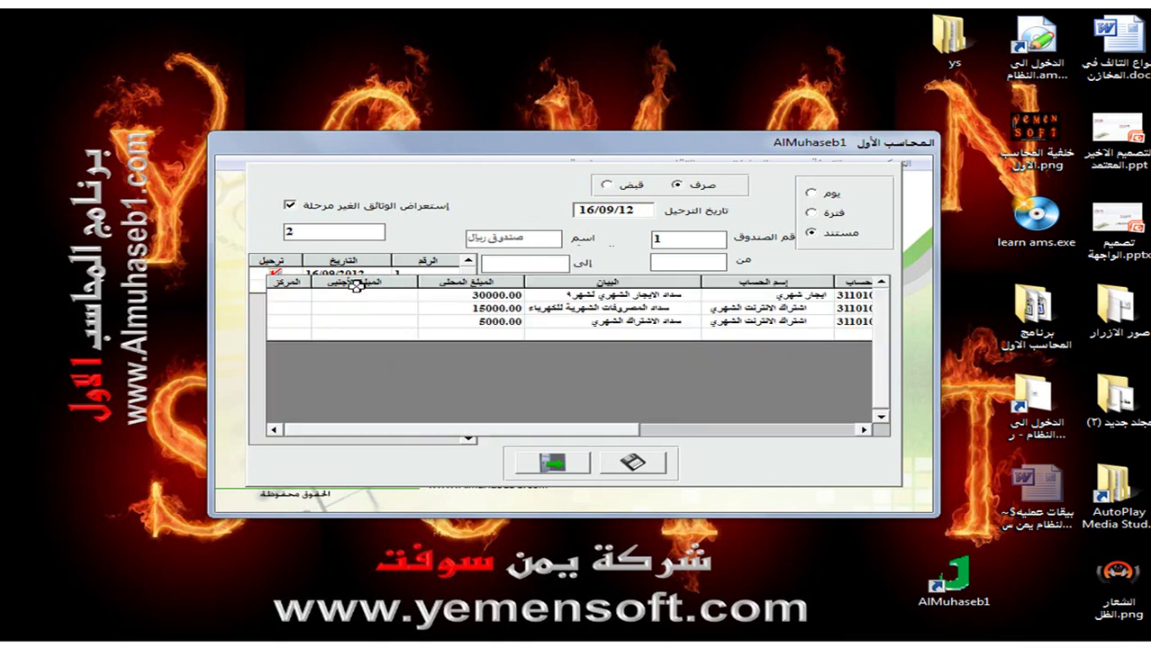
left_click(635, 464)
left_click(562, 461)
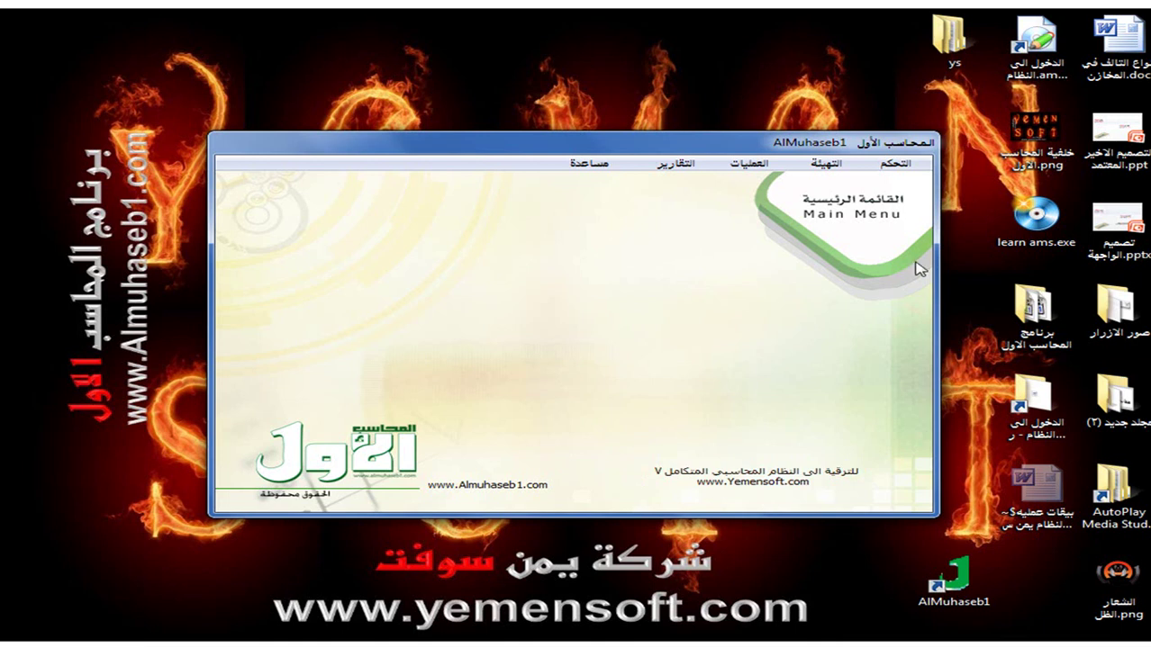
- Open the general journal report with document type سندات صرف and report type حسب أرقام الوثائق
left_click(681, 164)
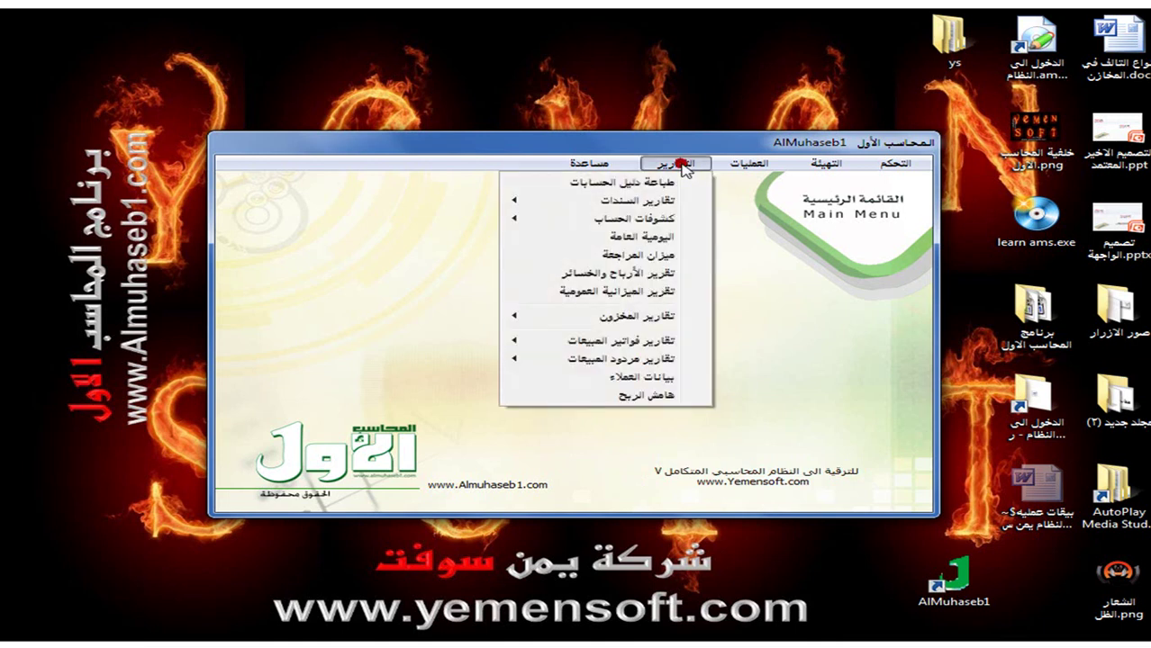
left_click(603, 236)
left_click(684, 278)
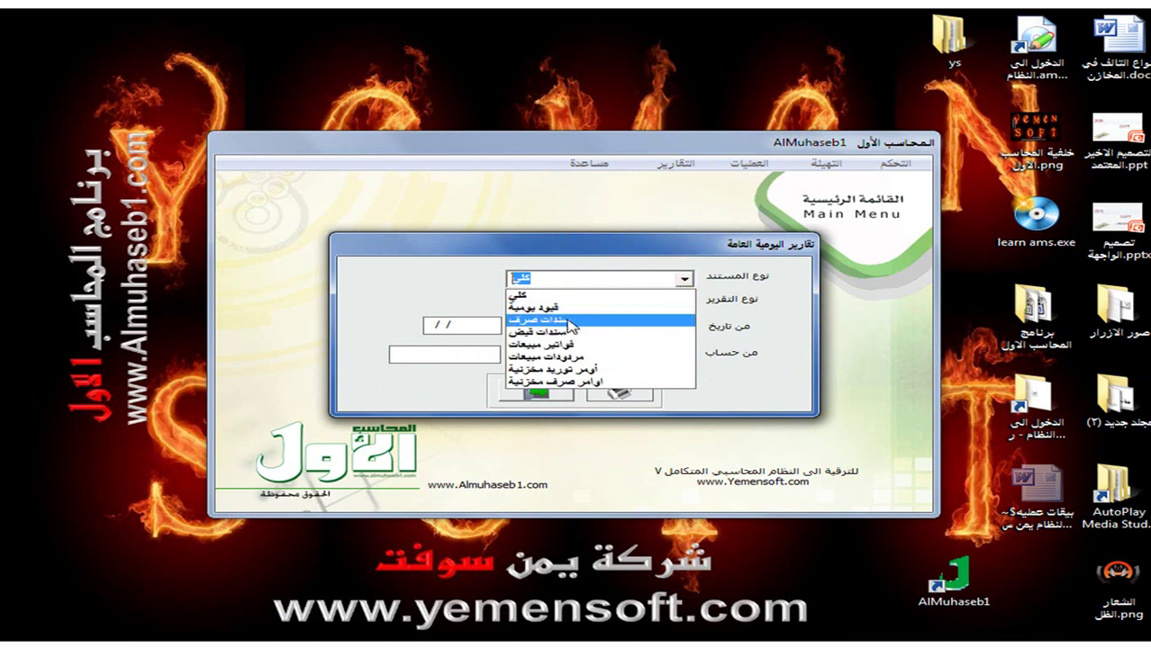
left_click(570, 320)
left_click(681, 300)
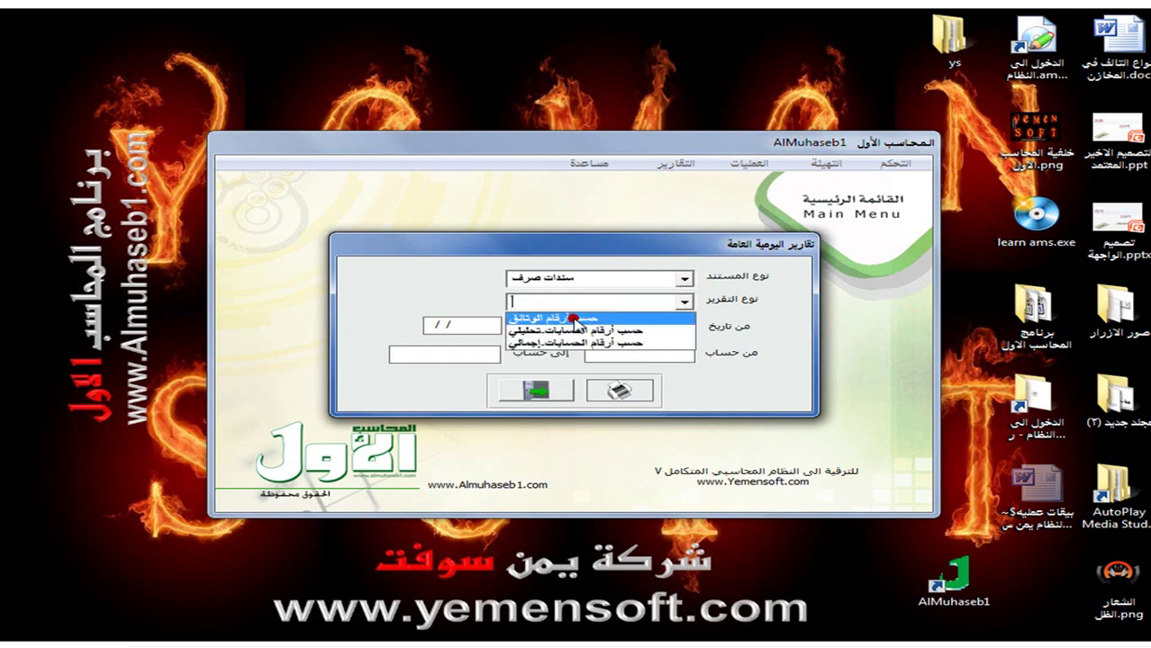
left_click(573, 318)
- Set the report period from 01/01/12 to 30/09/12, display the journal report, and close it
left_click(635, 330)
type("01/01/12")
key("Return")
type("300912")
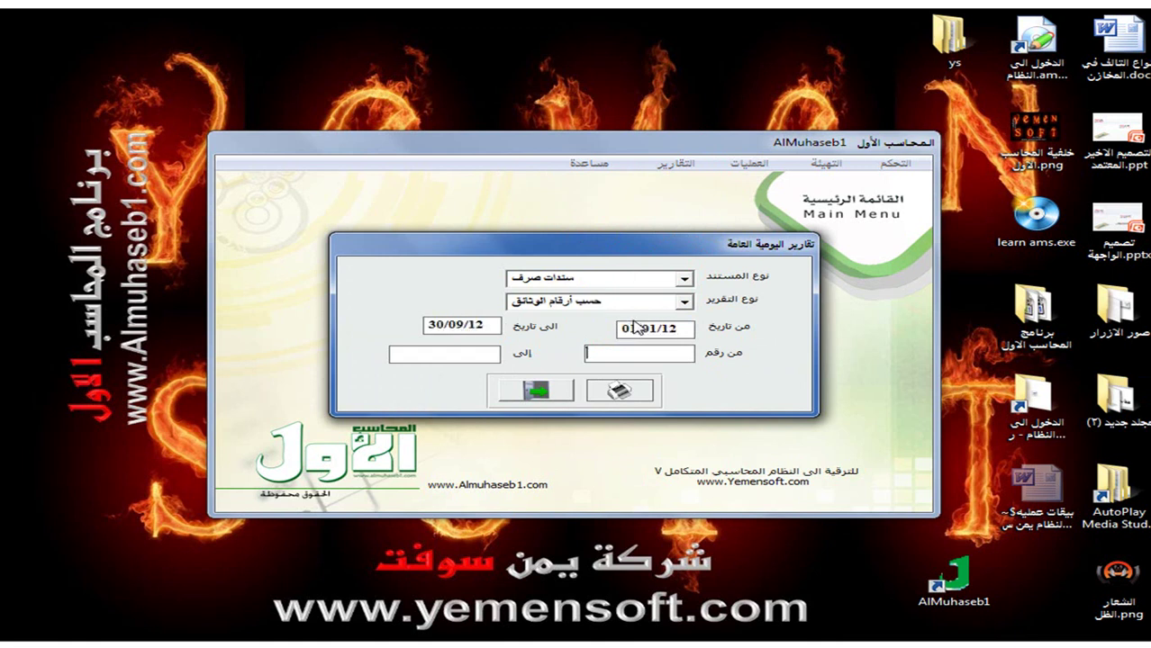
left_click(619, 392)
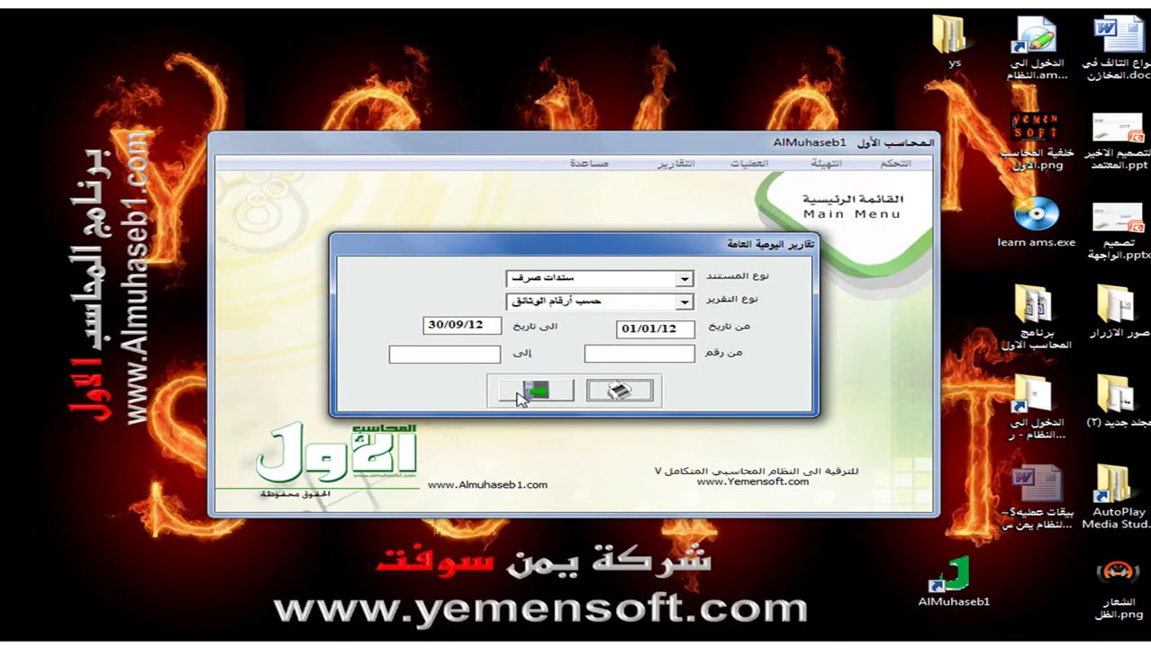
left_click(532, 391)
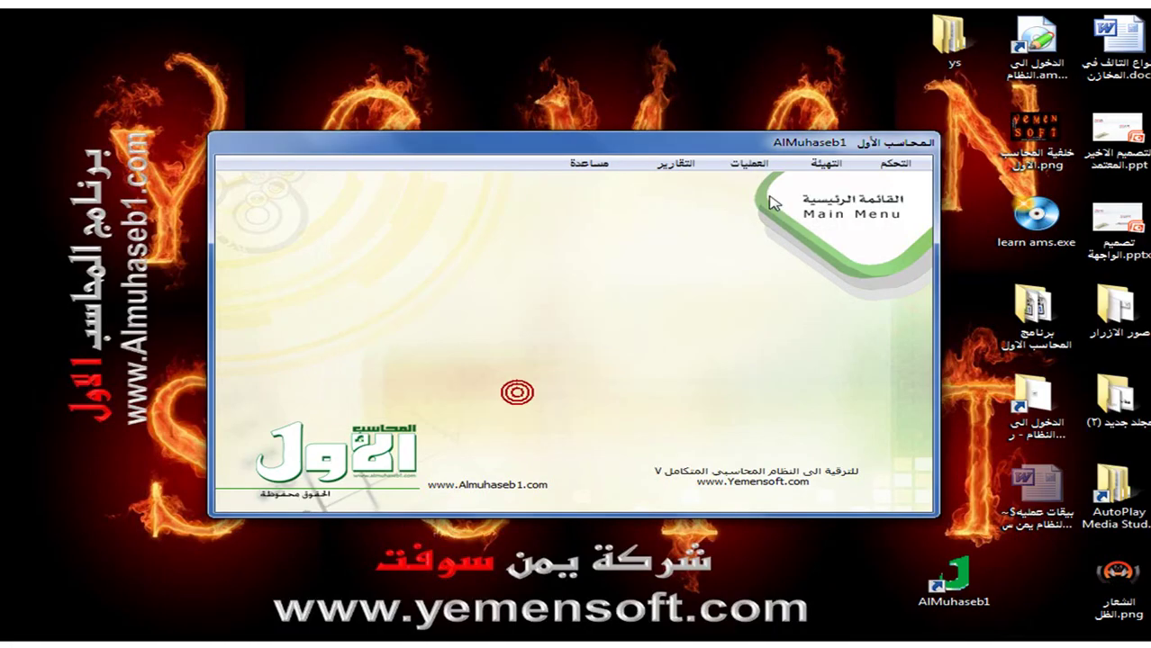
- Start a new payment voucher with the payment method set to cheque (شيك)
left_click(749, 166)
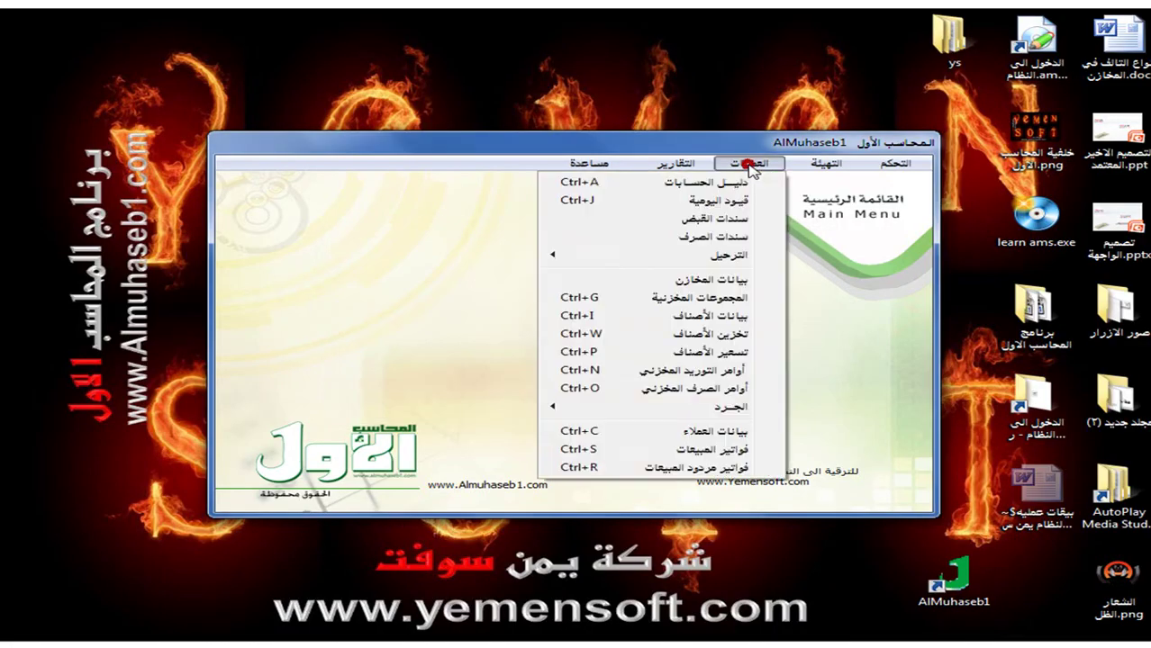
left_click(711, 236)
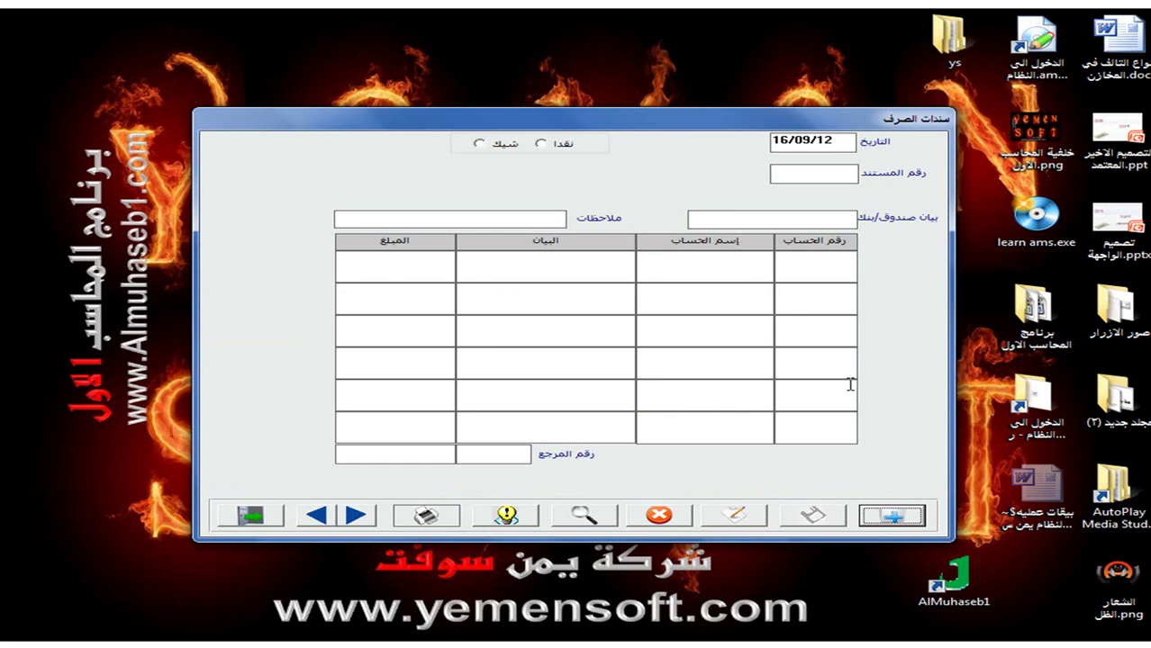
left_click(891, 515)
left_click(480, 142)
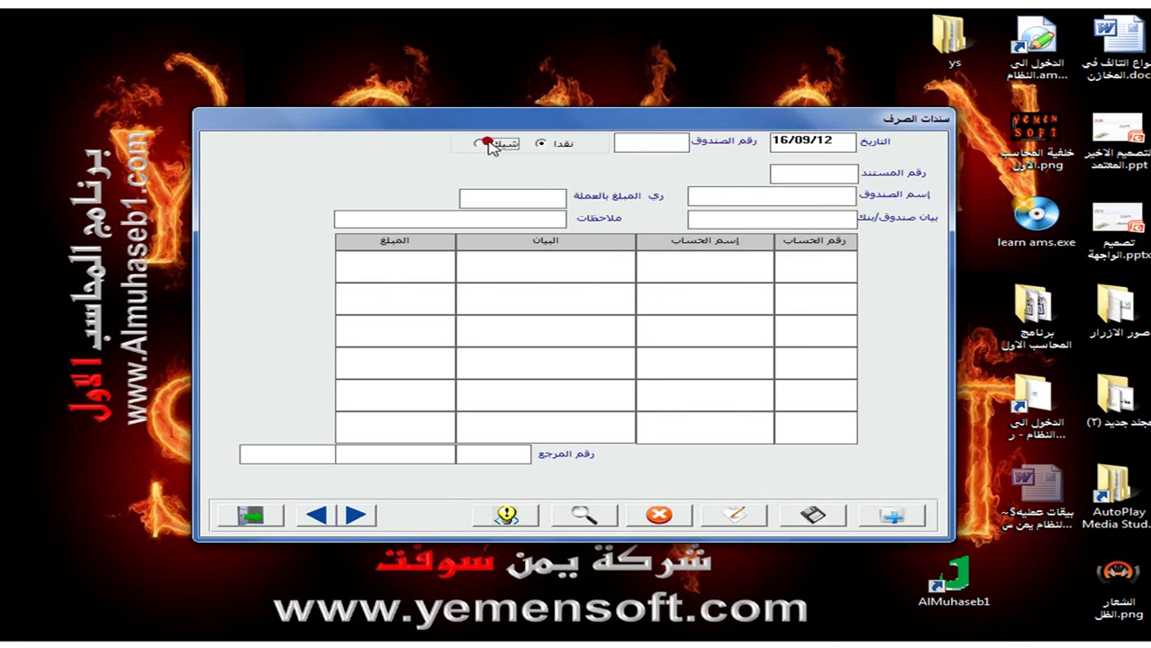
left_click(484, 144)
left_click(480, 144)
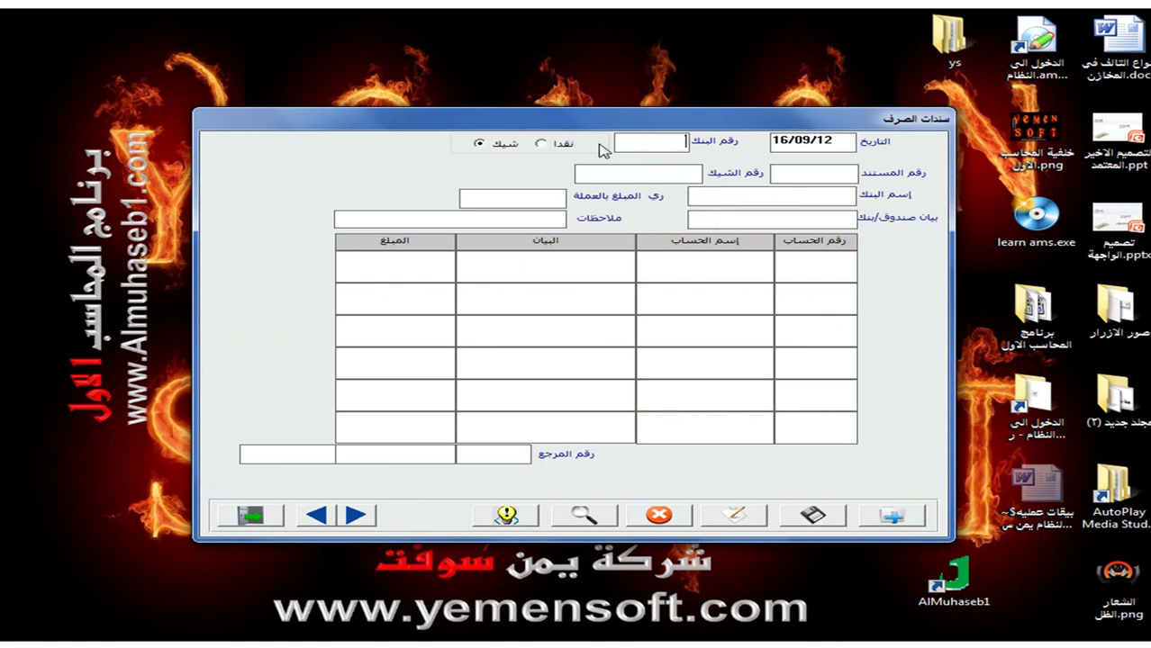
- Select bank 1 (بنك التضامن الاسلامي ريال), set the cheque number to 100, and enter the amount 100000
left_click(644, 140)
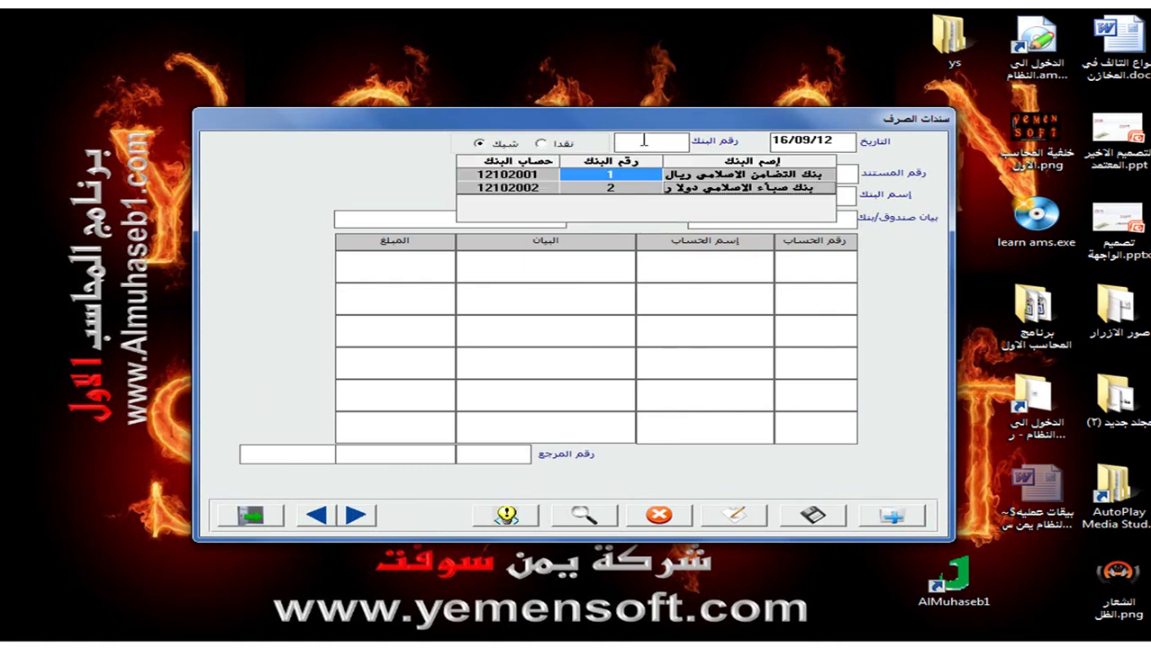
double_click(575, 174)
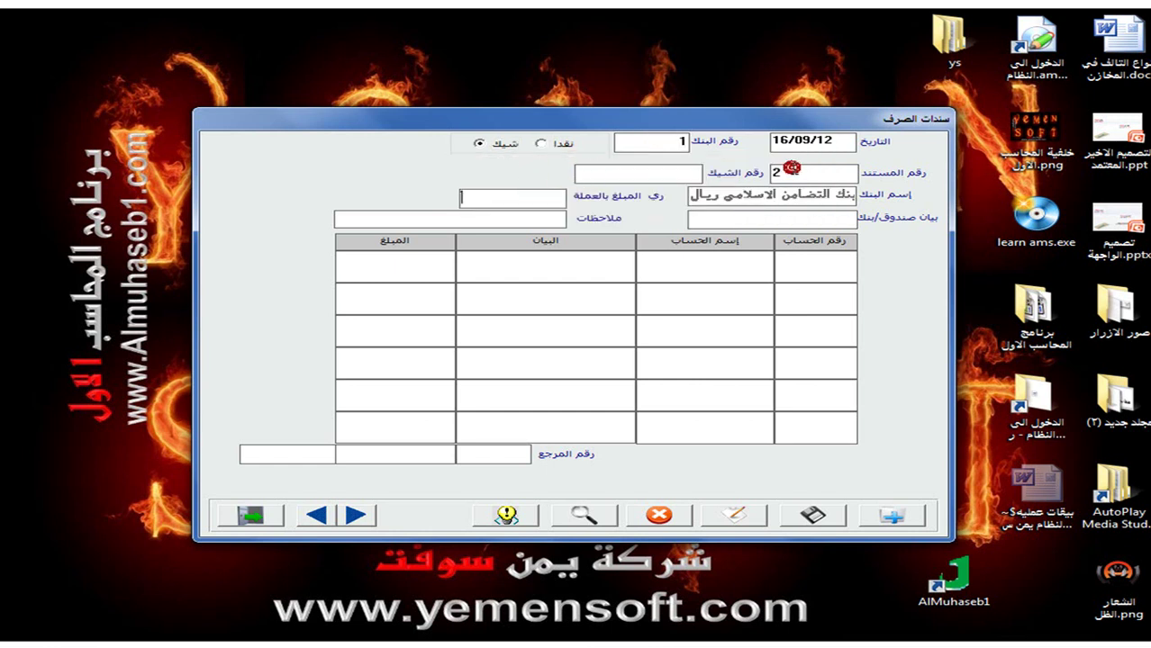
left_click(679, 171)
type("100")
key("Return")
left_click(526, 203)
type("10000")
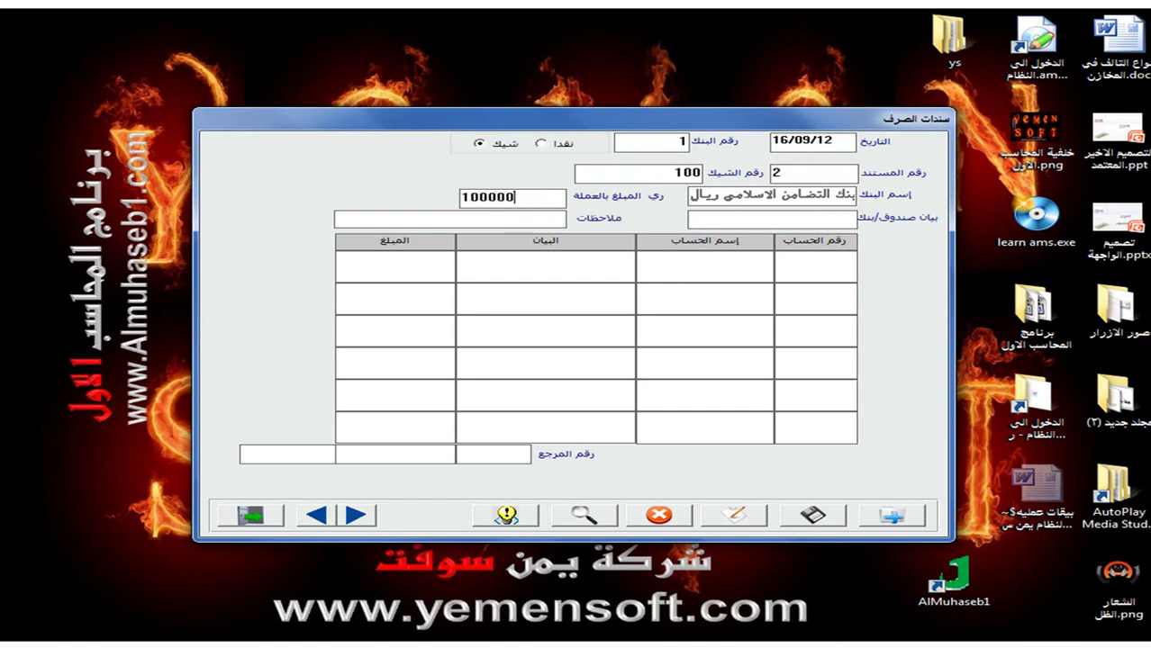
key("Return")
- Enter "شركة القمة" as the voucher's cash box/bank description
left_click(783, 216)
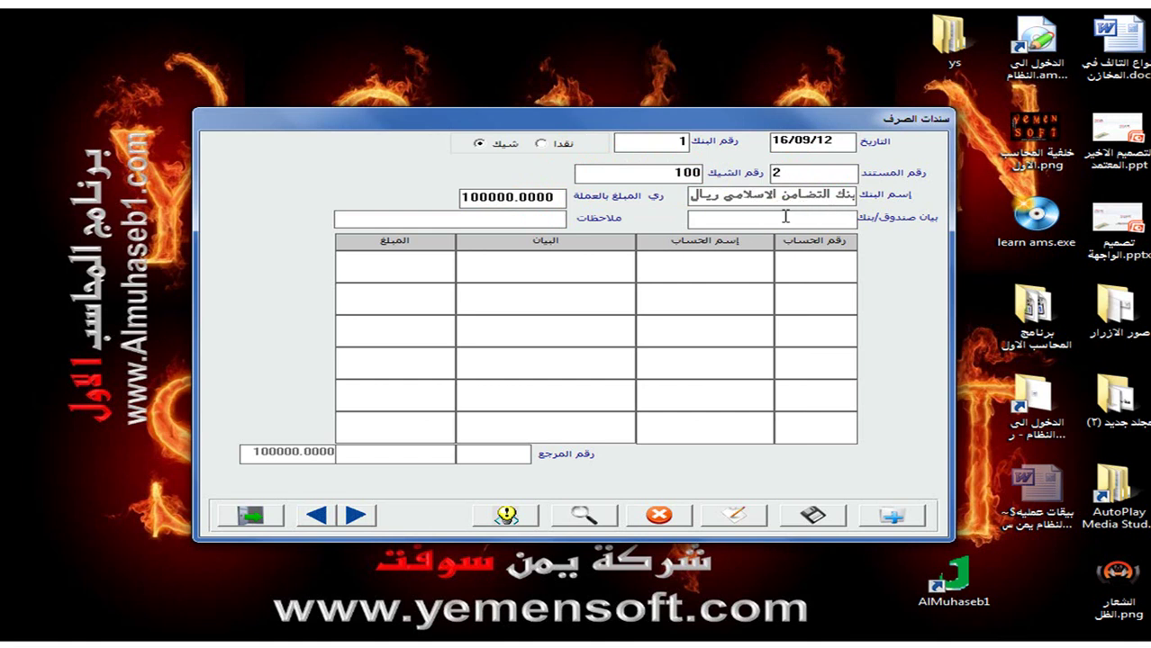
type("شكرة ال")
key("BackSpace")
key("BackSpace")
key("BackSpace")
key("BackSpace")
key("BackSpace")
key("BackSpace")
type("ركة ال")
- Fill the first line with account شركة القمة لبيع السيارات, description "سداد دفعة من الحساب" and amount 100000, and save the voucher
left_click(759, 264)
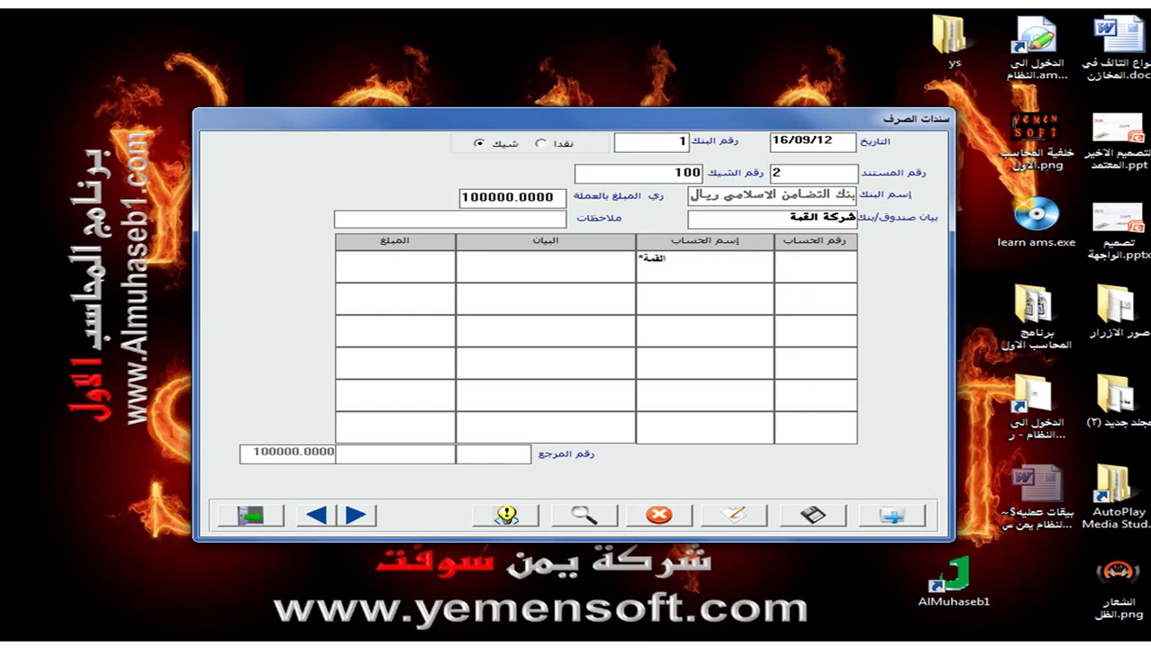
key("Return")
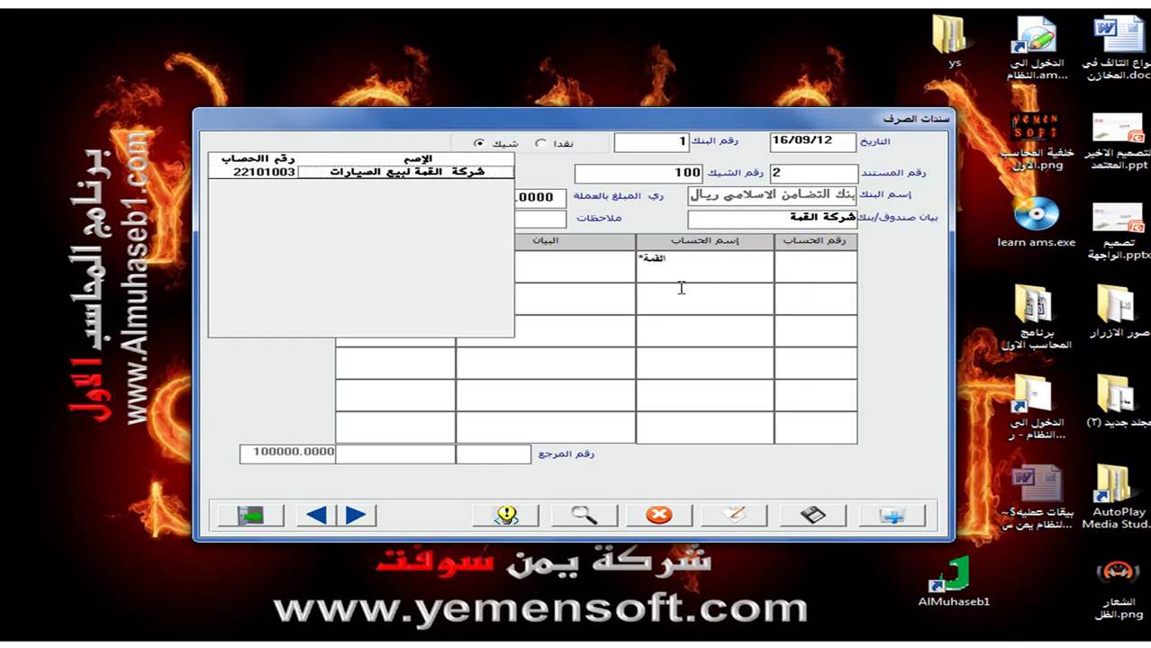
double_click(468, 171)
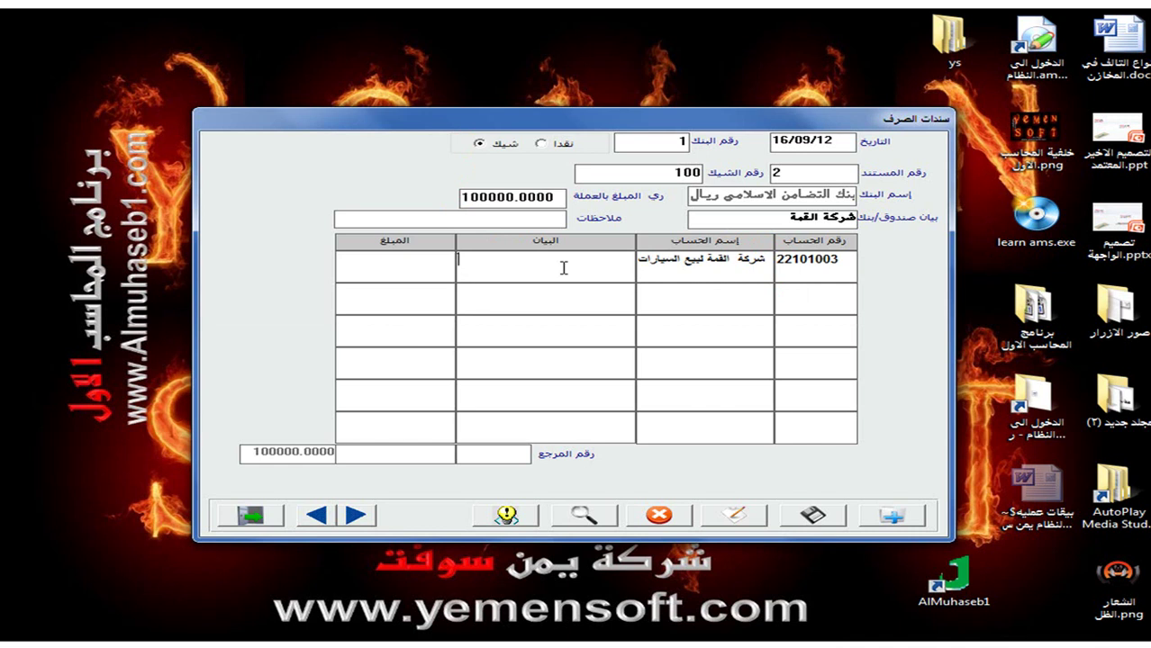
type("سداد دفعة من الحساب100000")
key("Return")
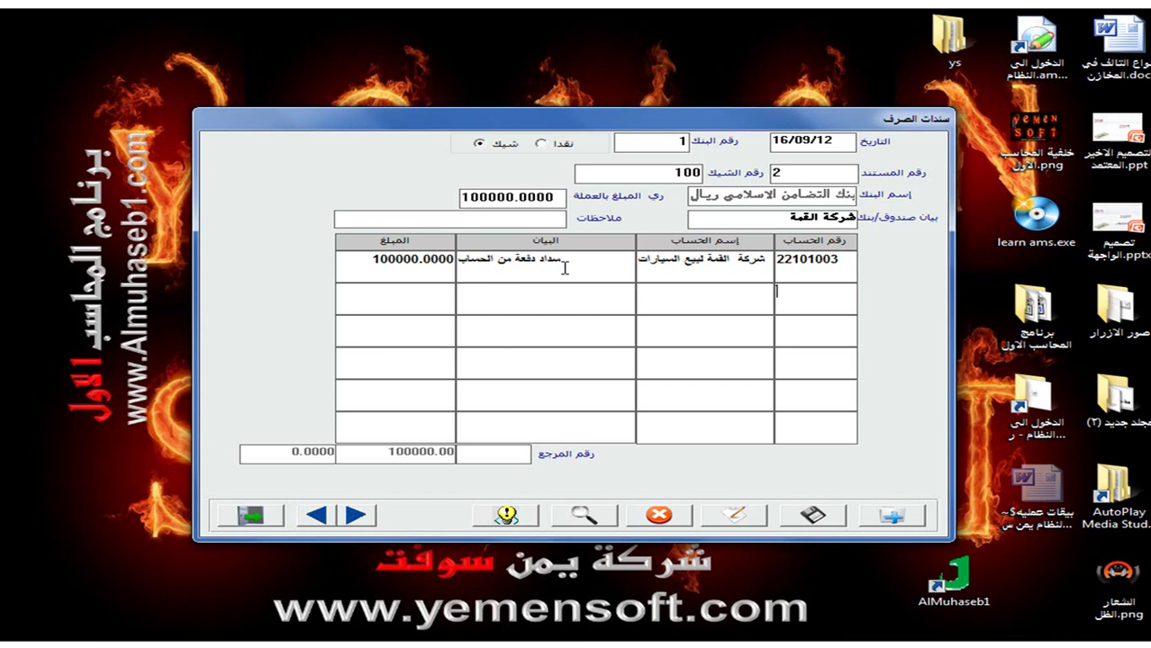
left_click(812, 515)
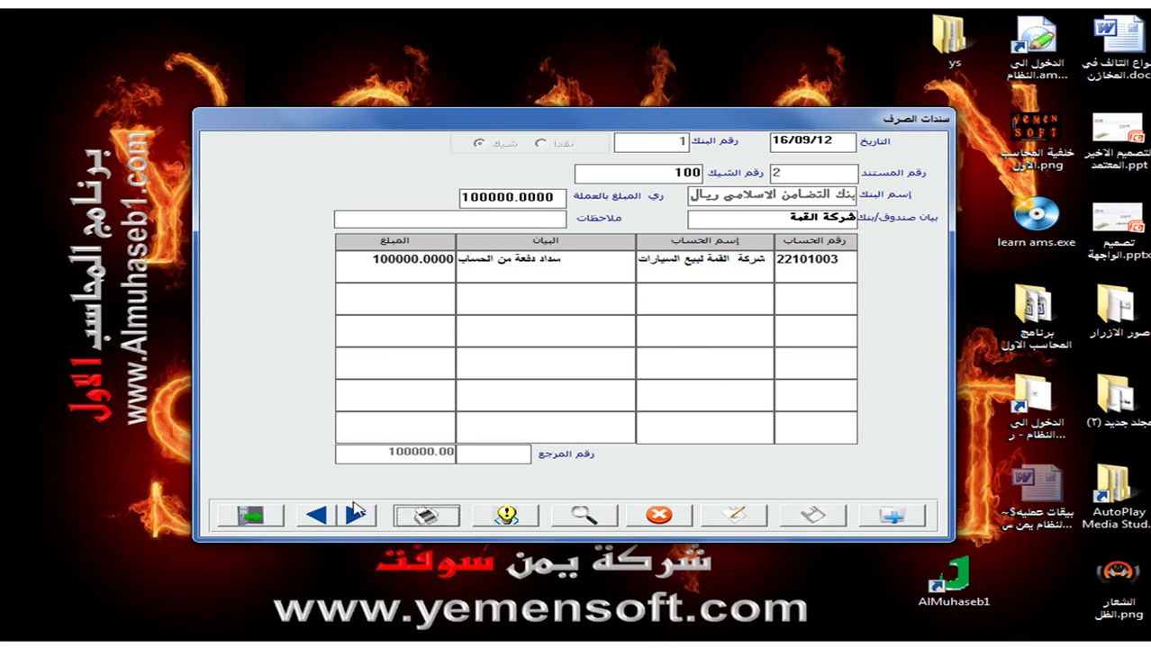
- Exit the payment voucher form and open the bank voucher posting screen for صرف vouchers
left_click(250, 515)
left_click(681, 166)
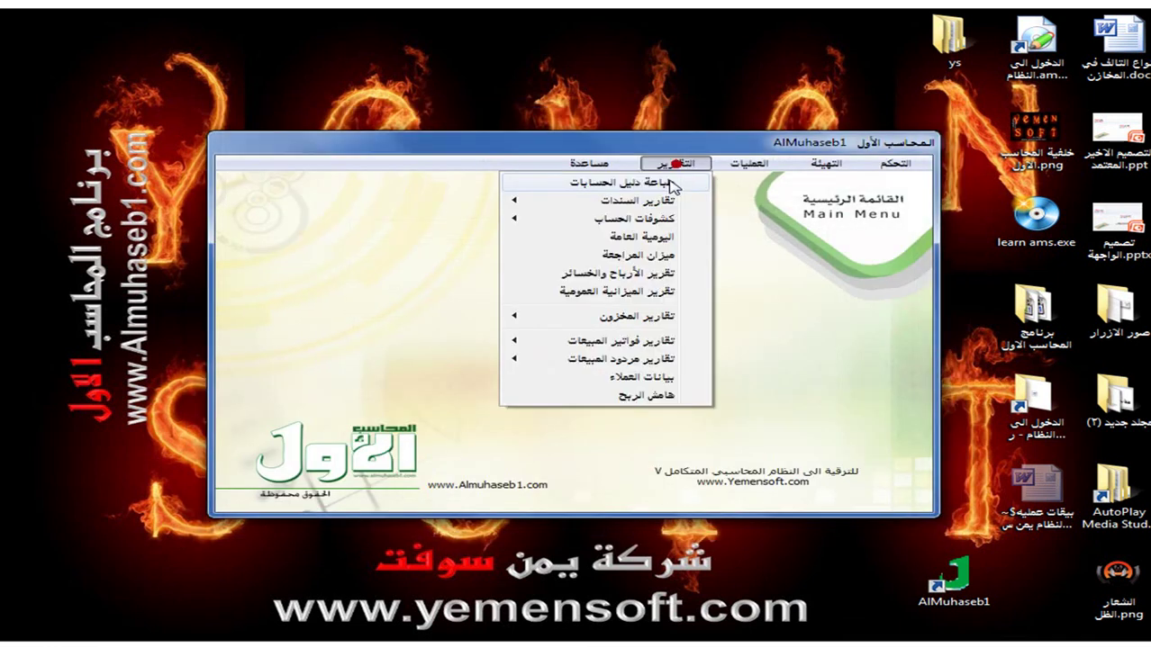
mouse_move(748, 163)
mouse_move(720, 255)
left_click(468, 292)
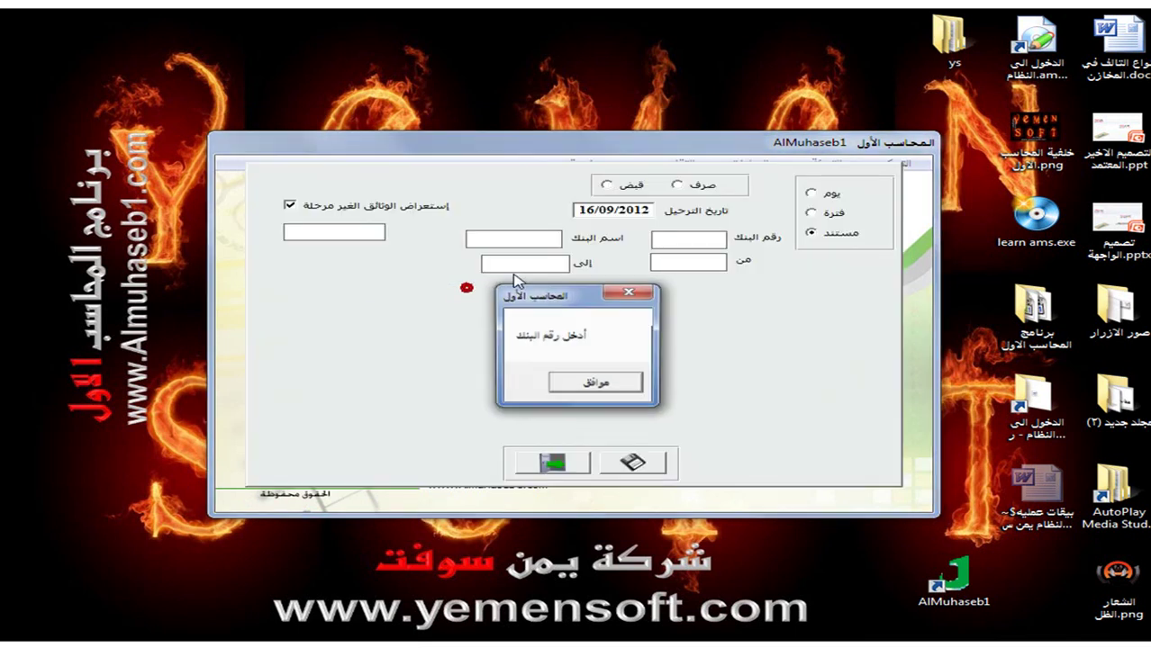
left_click(596, 380)
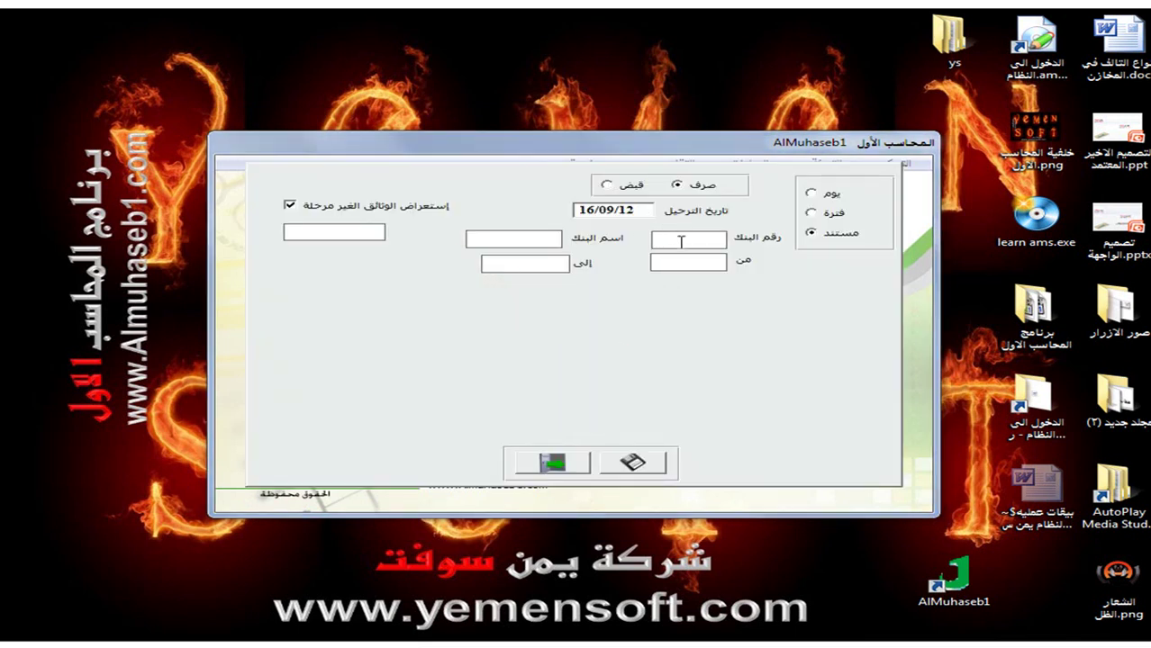
- Load bank 1's unposted vouchers, mark voucher 2, review its lines, post it, and close the posting screen
double_click(682, 241)
double_click(566, 185)
left_click(274, 286)
double_click(314, 286)
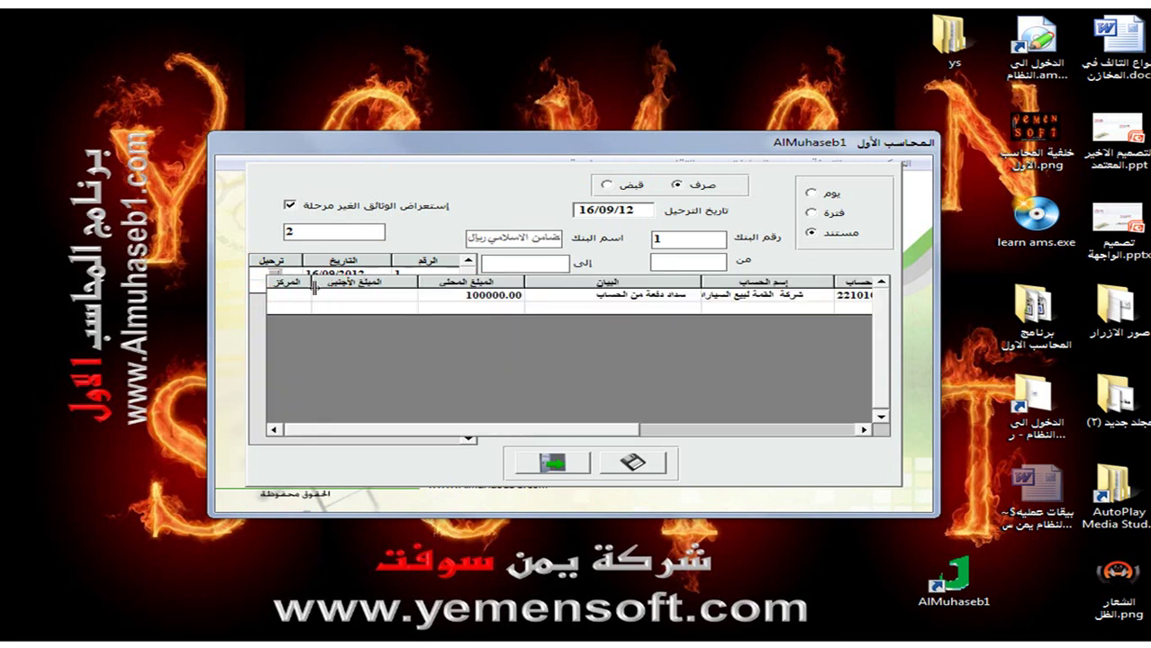
left_click(635, 463)
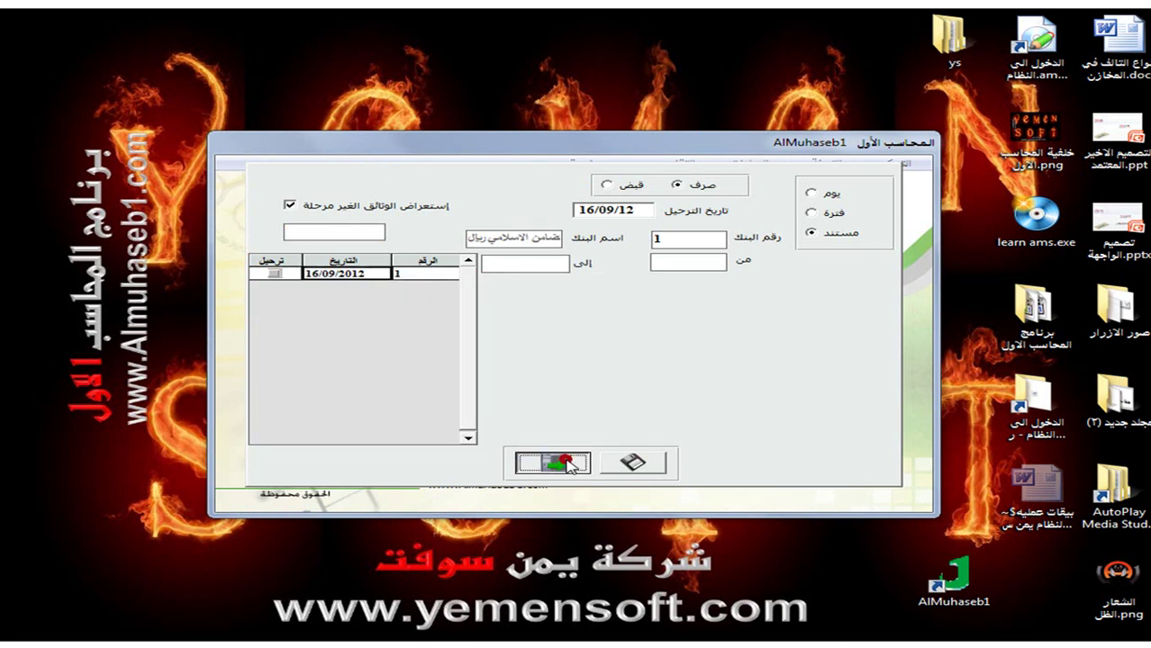
left_click(567, 463)
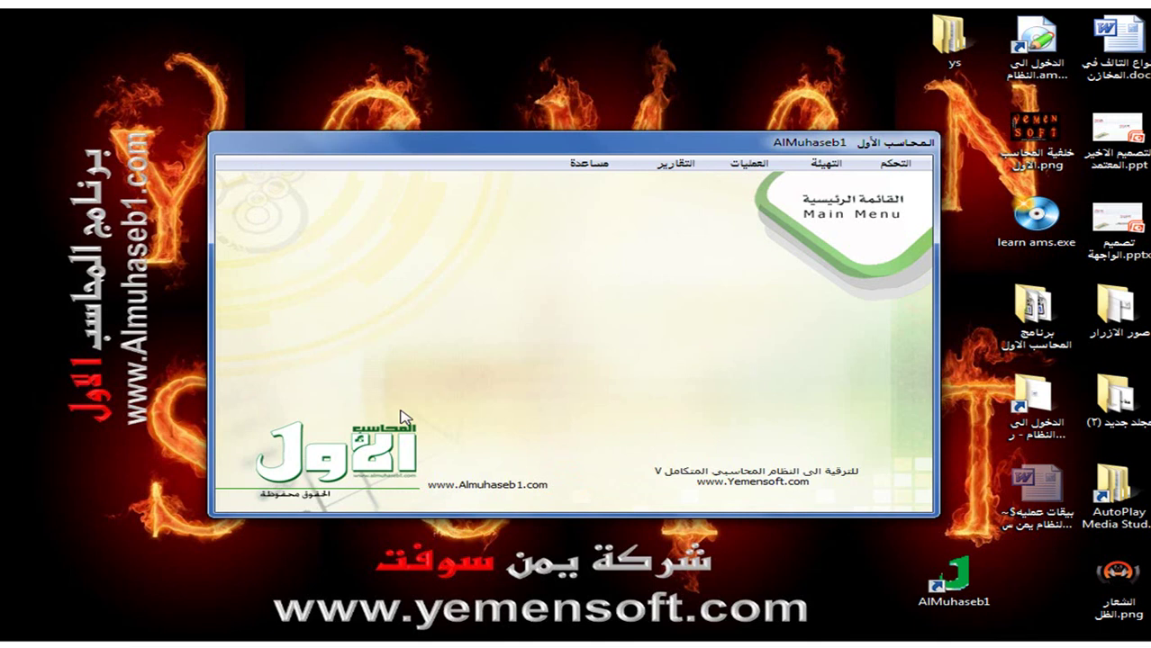
- Reopen the payment voucher form and search for cash (نقدا) vouchers of cash box 1
left_click(762, 162)
left_click(716, 237)
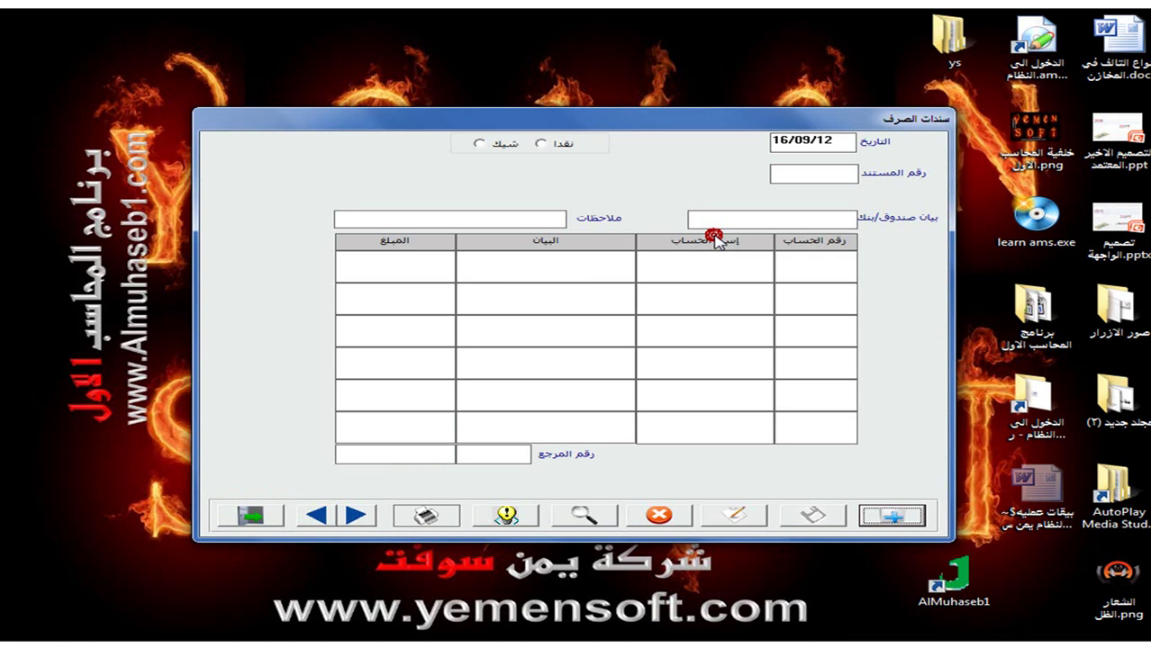
left_click(584, 517)
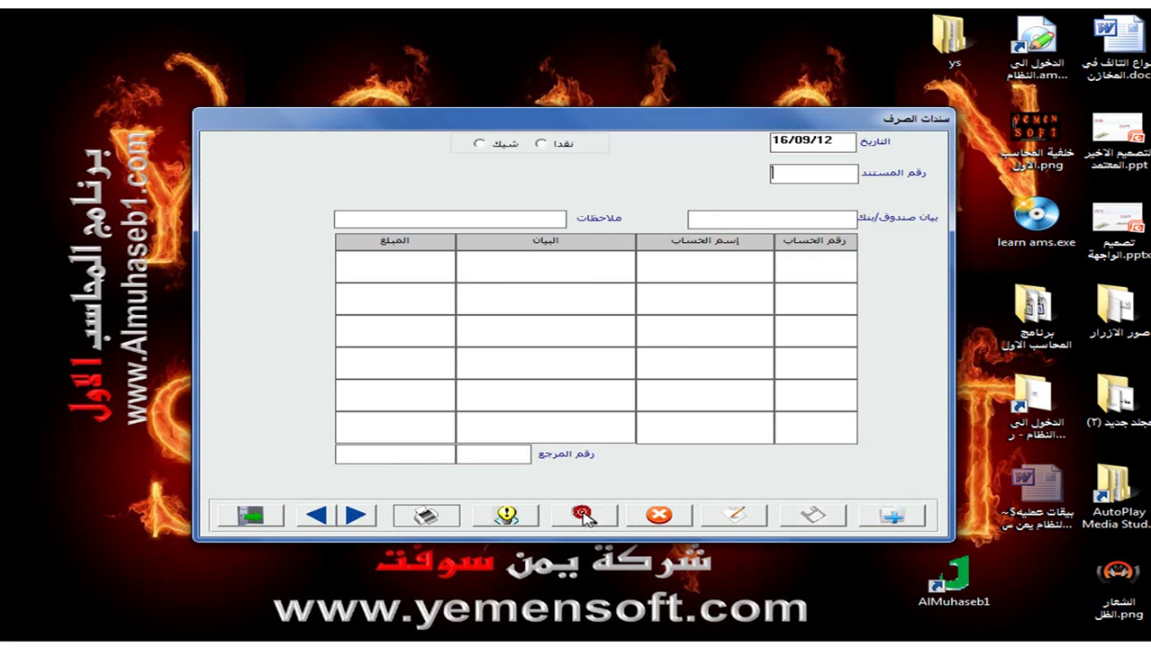
left_click(538, 144)
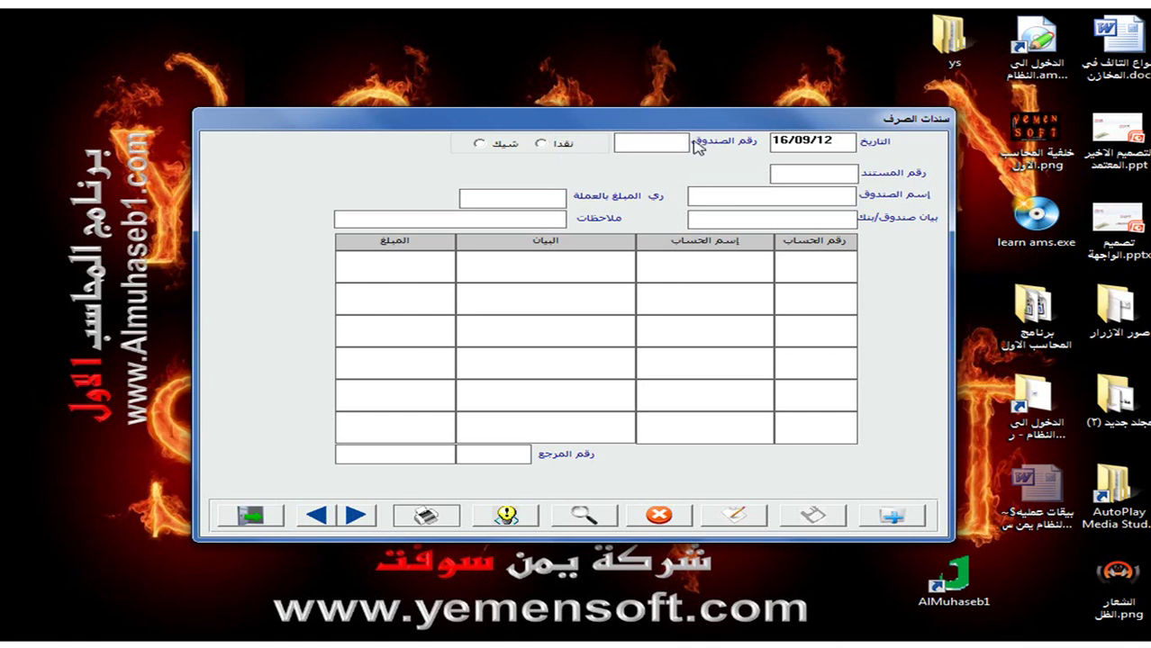
key("Return")
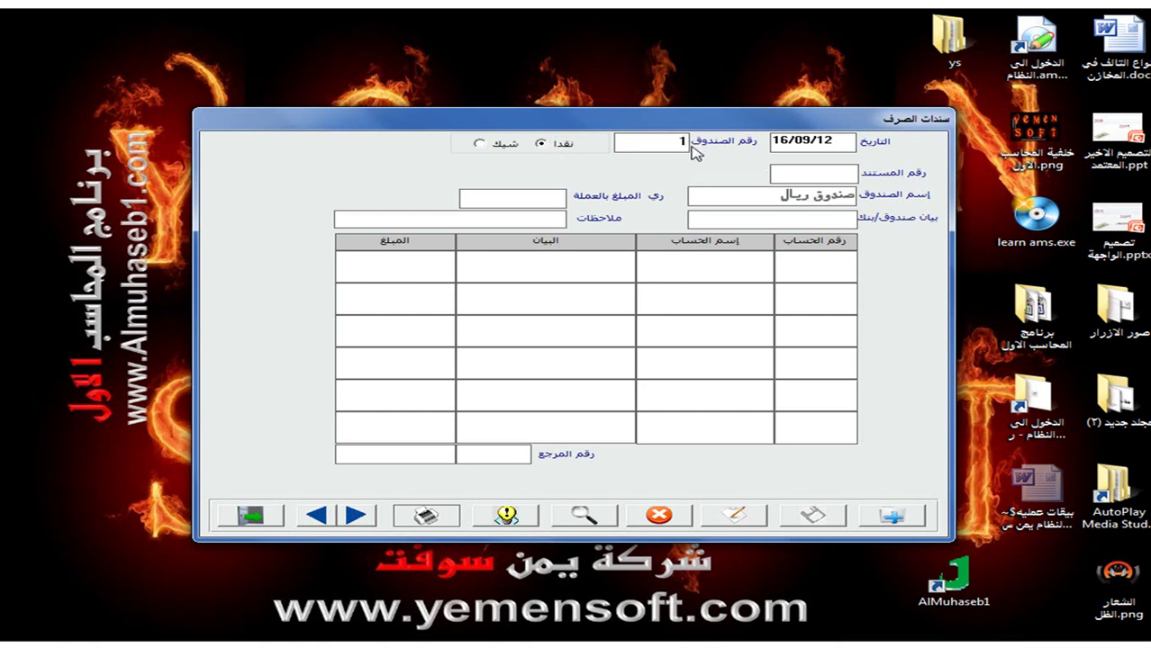
left_click(808, 174)
key("Return")
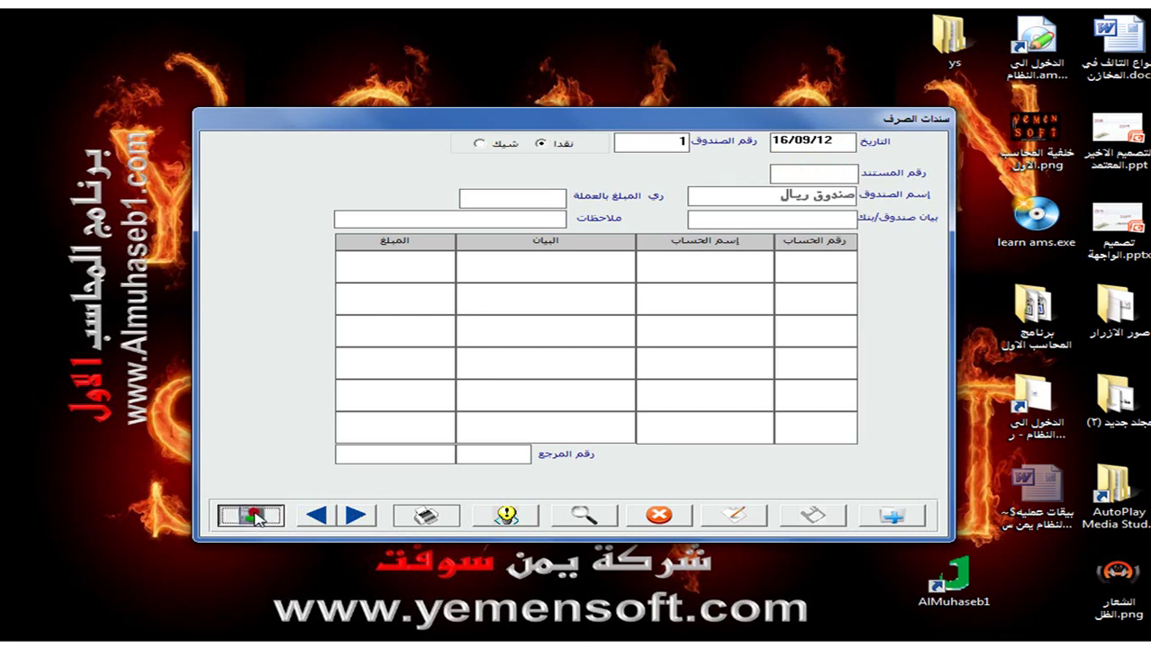
- Exit the payment voucher form and open the cancel-posting screen for cash vouchers (إلغاء ترحيل السندات النقدية)
left_click(253, 515)
left_click(895, 165)
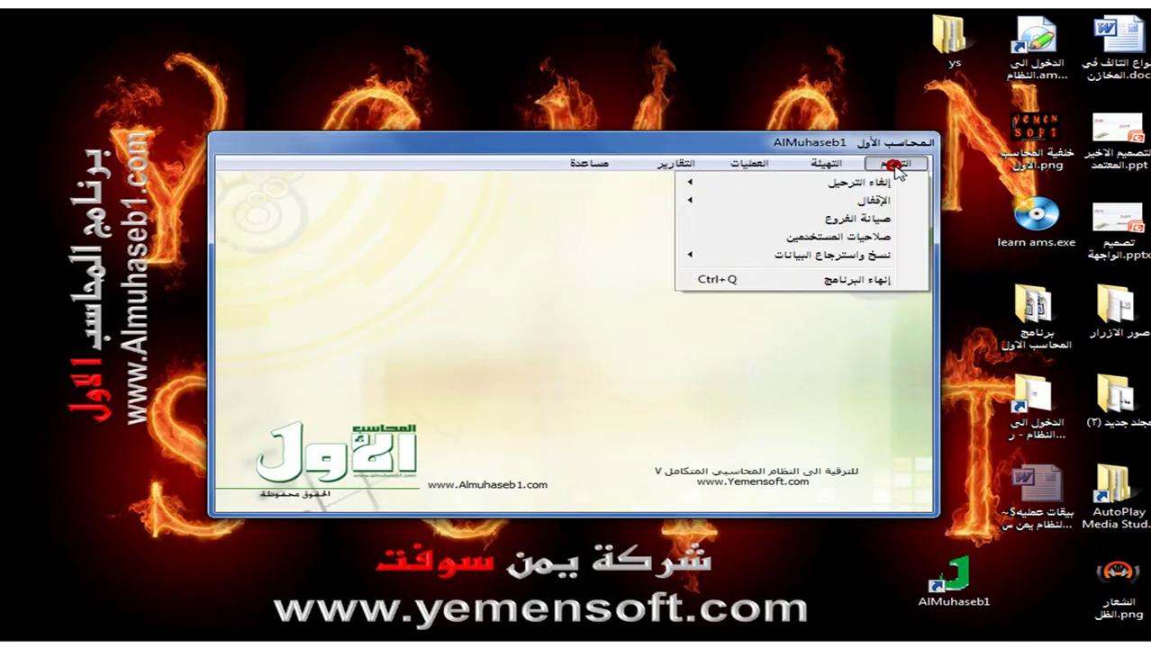
mouse_move(860, 187)
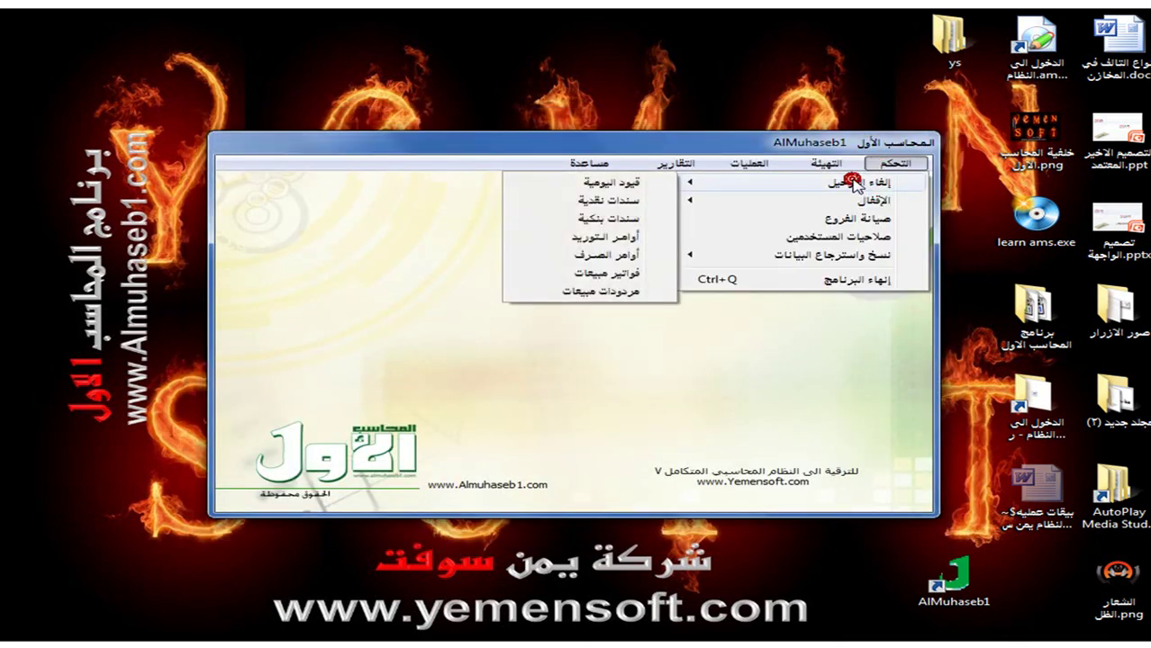
left_click(628, 203)
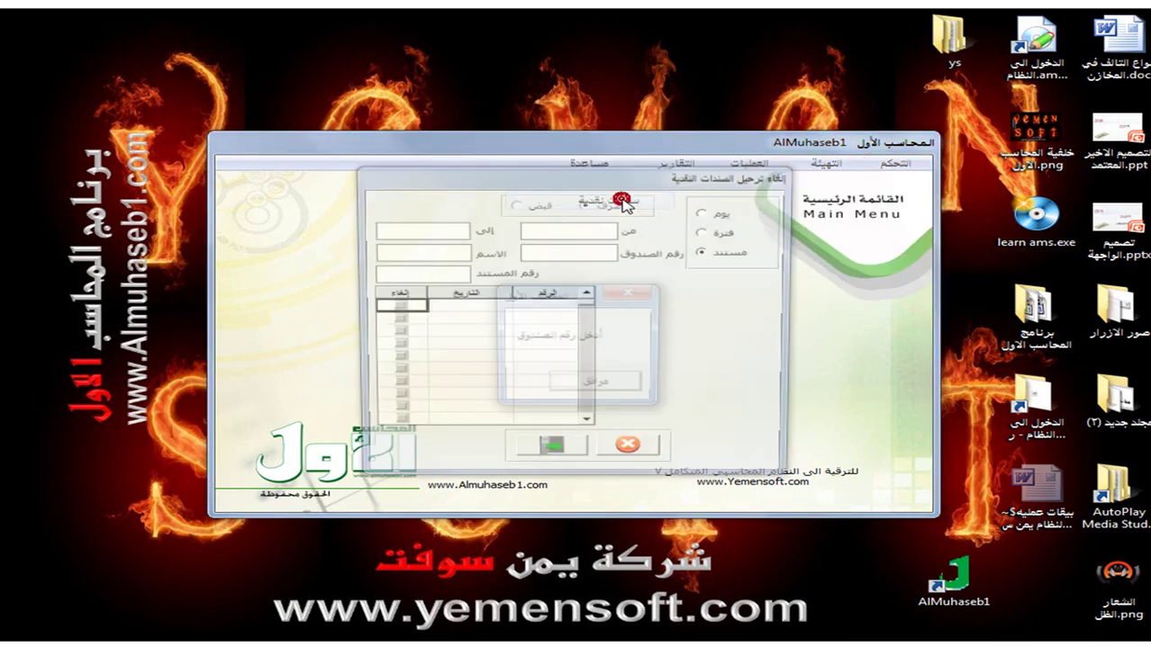
left_click(611, 384)
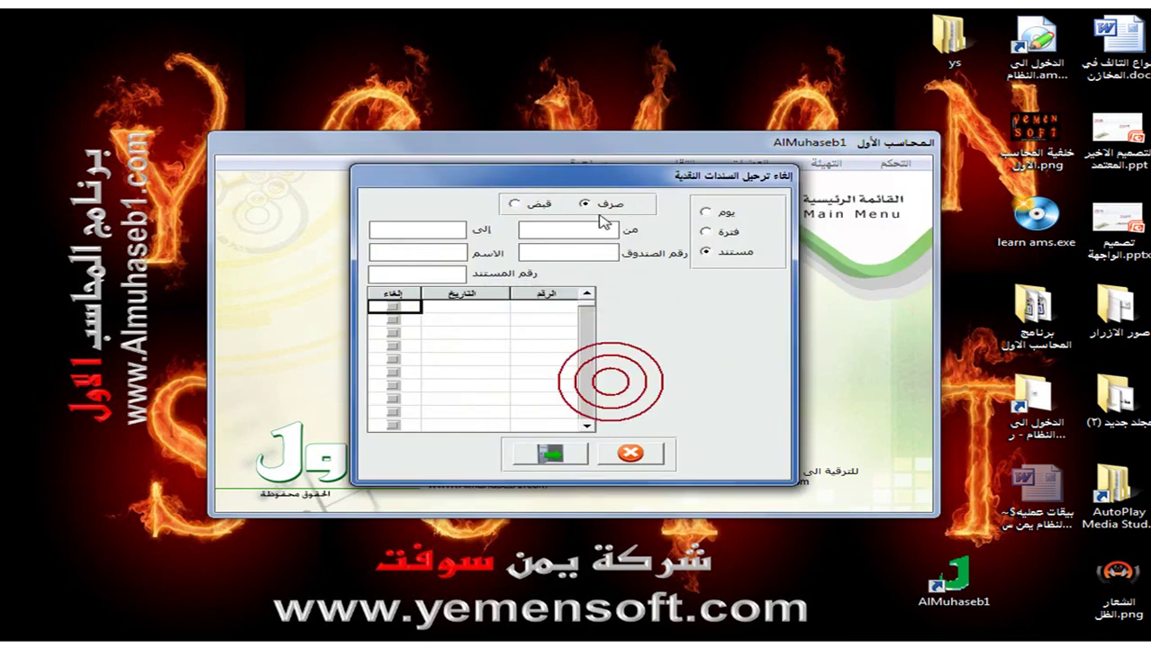
- Load the posted صرف vouchers of cash box 1, cancel the posting of voucher 2, and close the screen
left_click(591, 254)
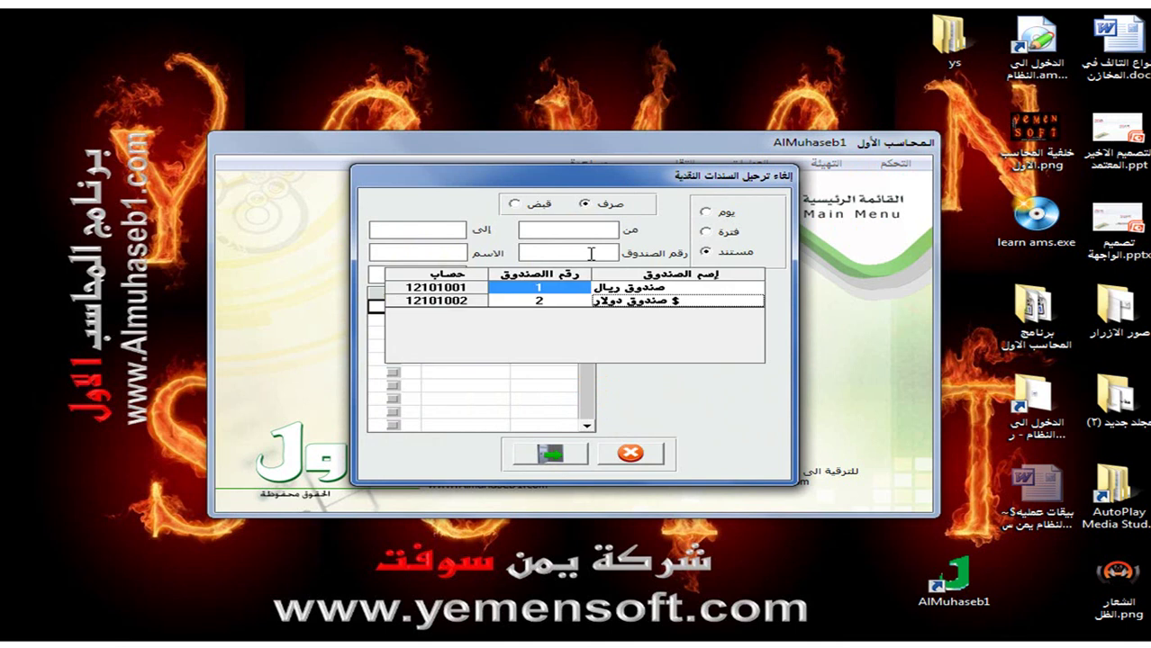
left_click(565, 287)
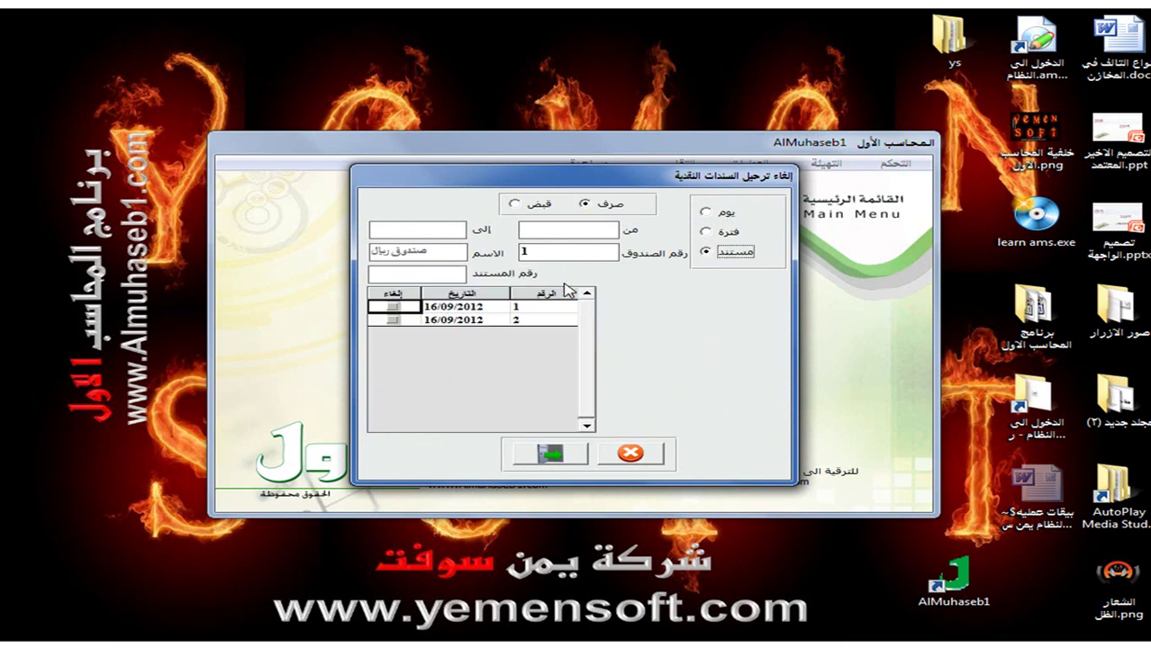
left_click(393, 321)
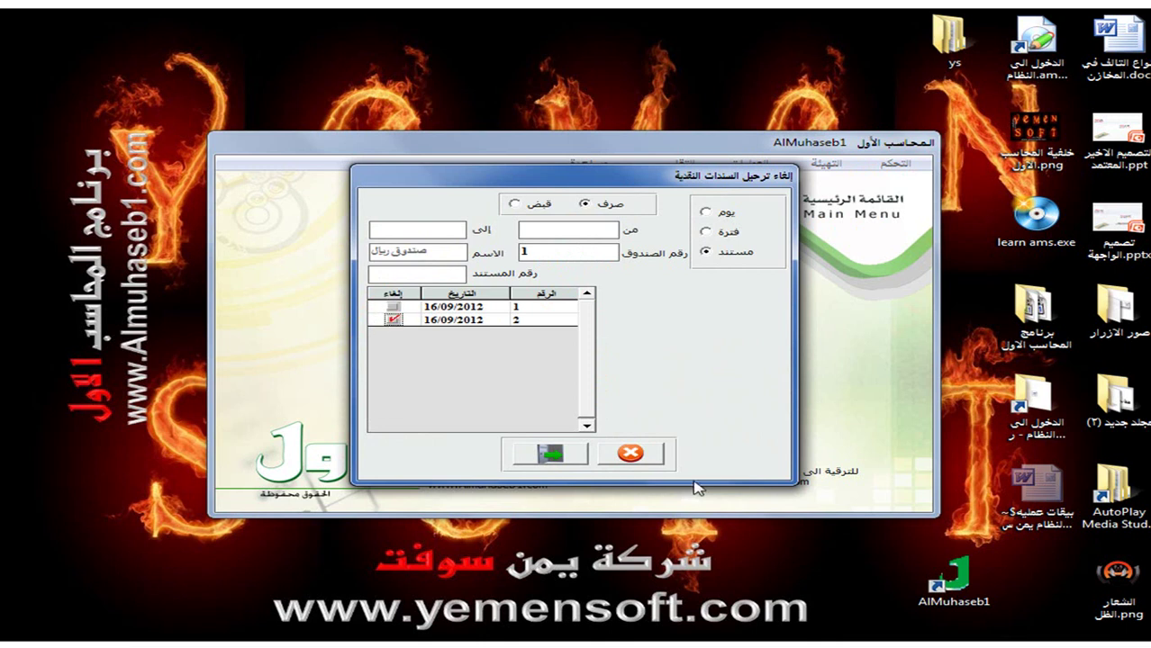
left_click(630, 452)
left_click(551, 453)
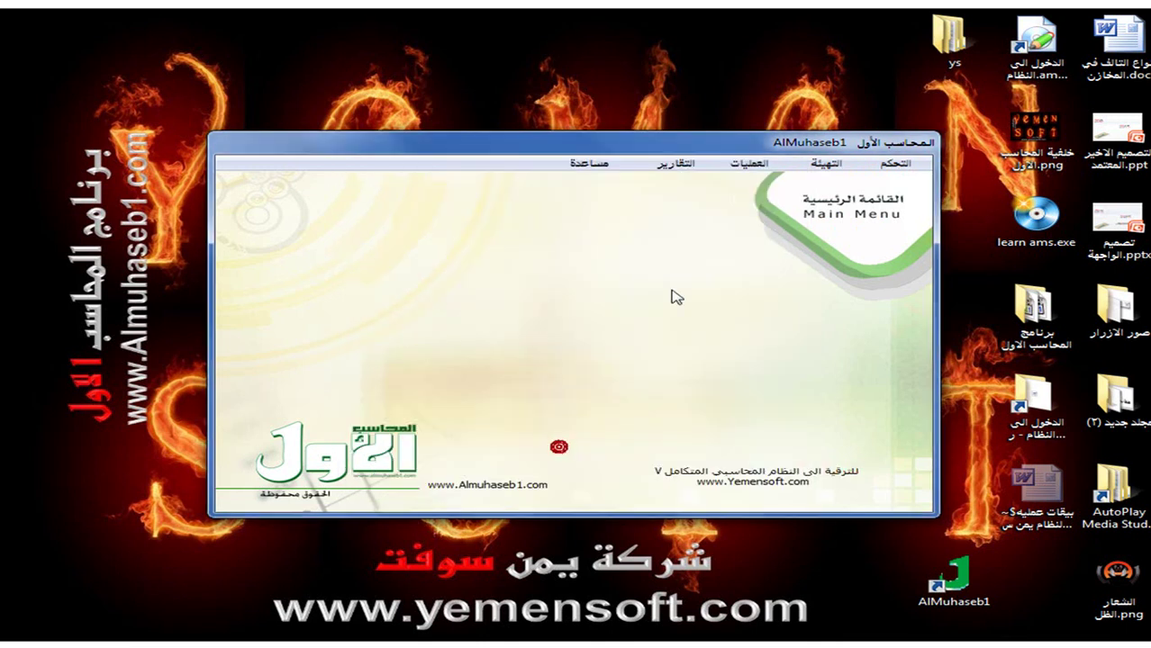
- Reopen the payment voucher form and search for cash (نقدا) vouchers of cash box 1
left_click(748, 163)
left_click(717, 237)
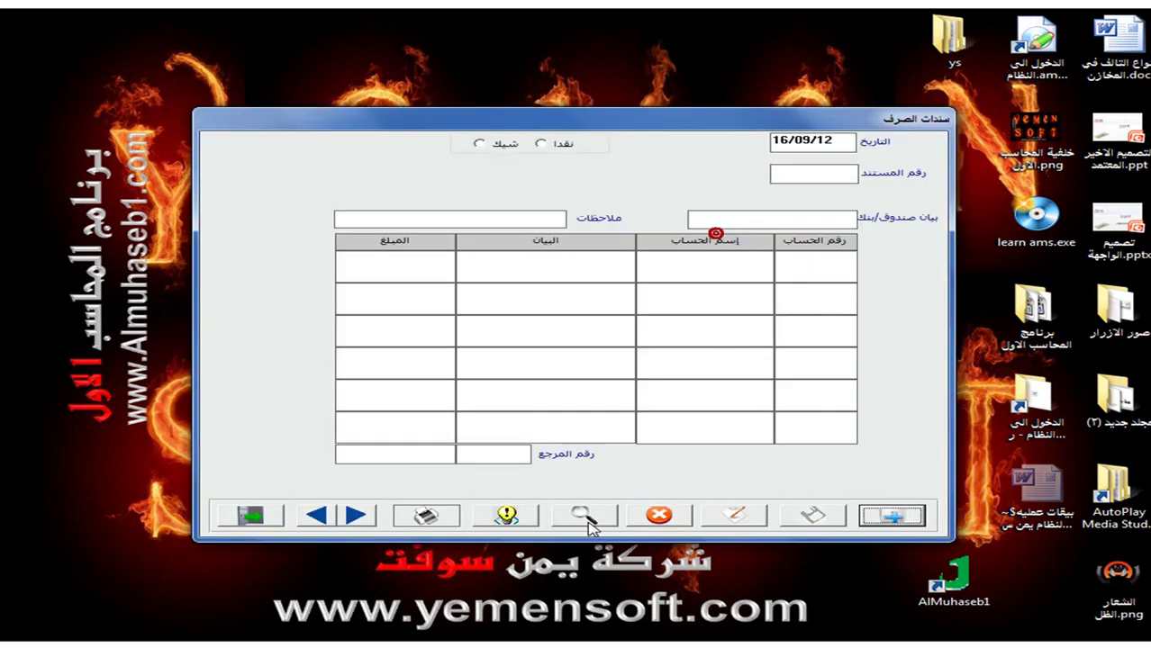
left_click(541, 143)
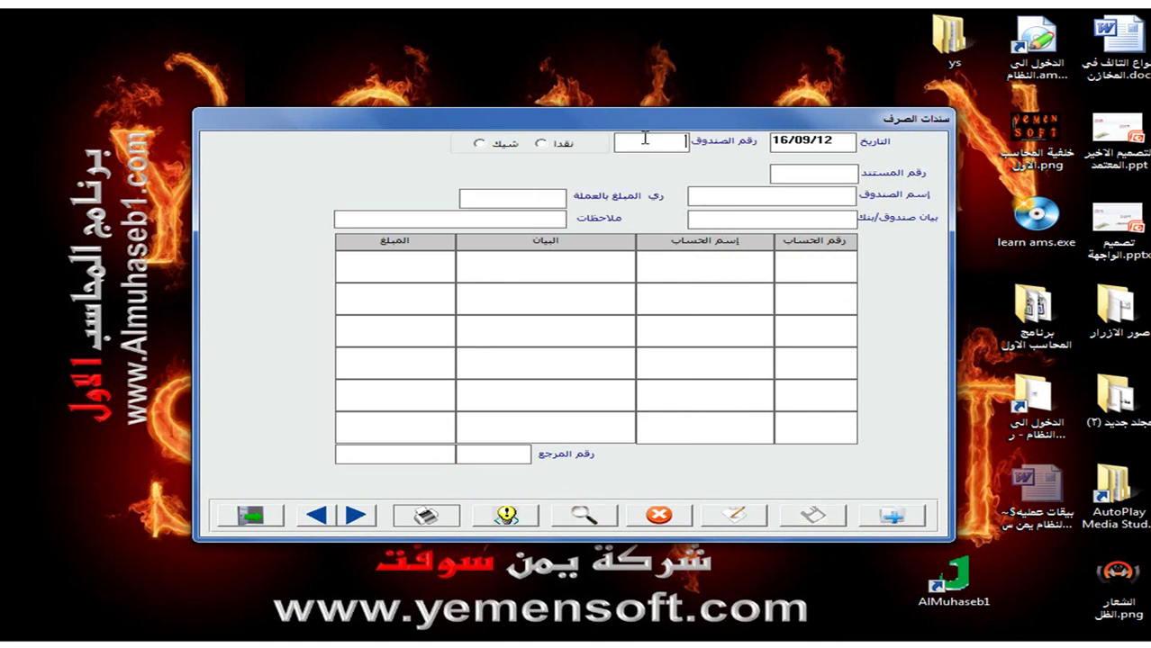
key("Return")
- Load voucher 2 from the list of voucher numbers, switch it to edit mode, and save it
left_click(792, 170)
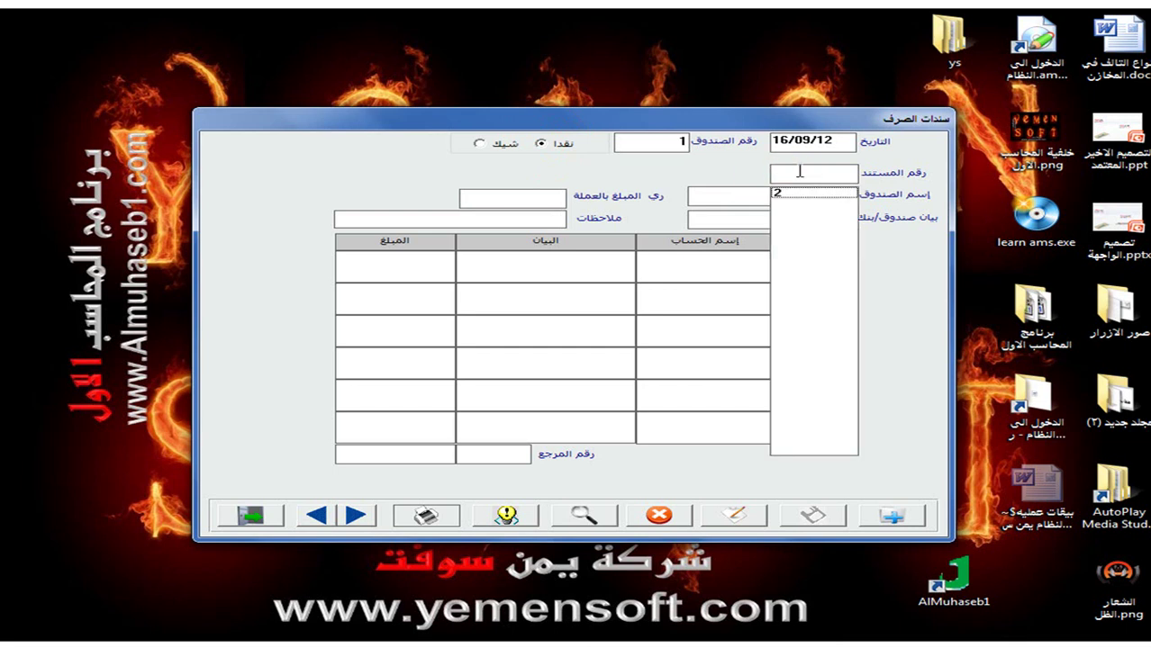
left_click(797, 192)
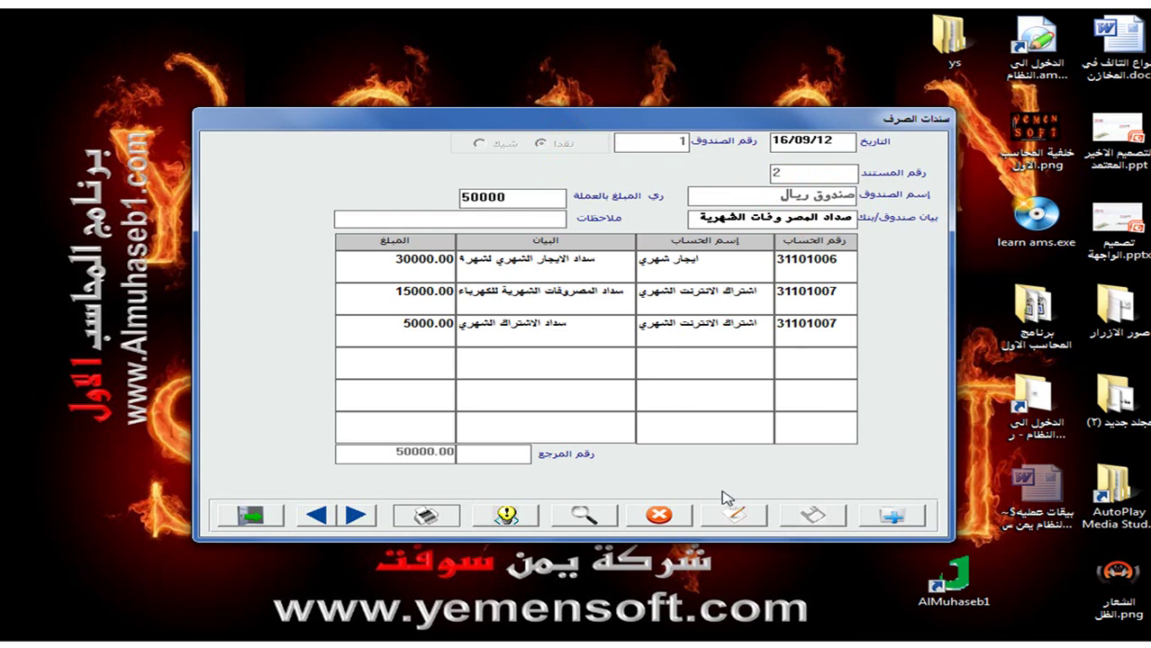
left_click(734, 516)
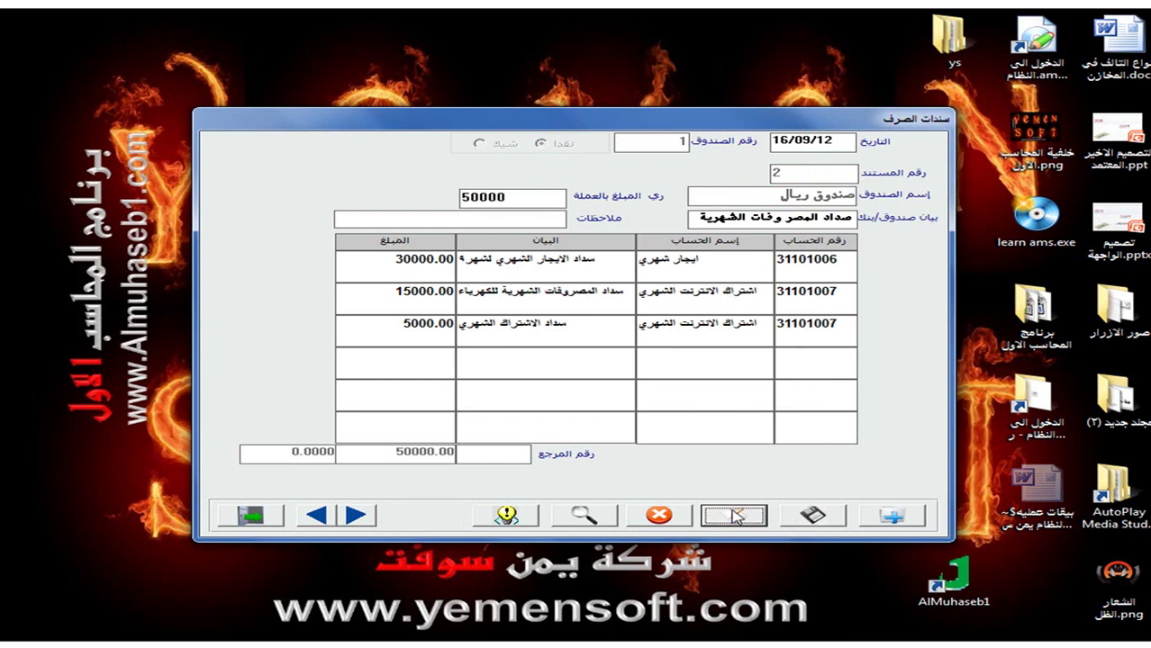
left_click(813, 515)
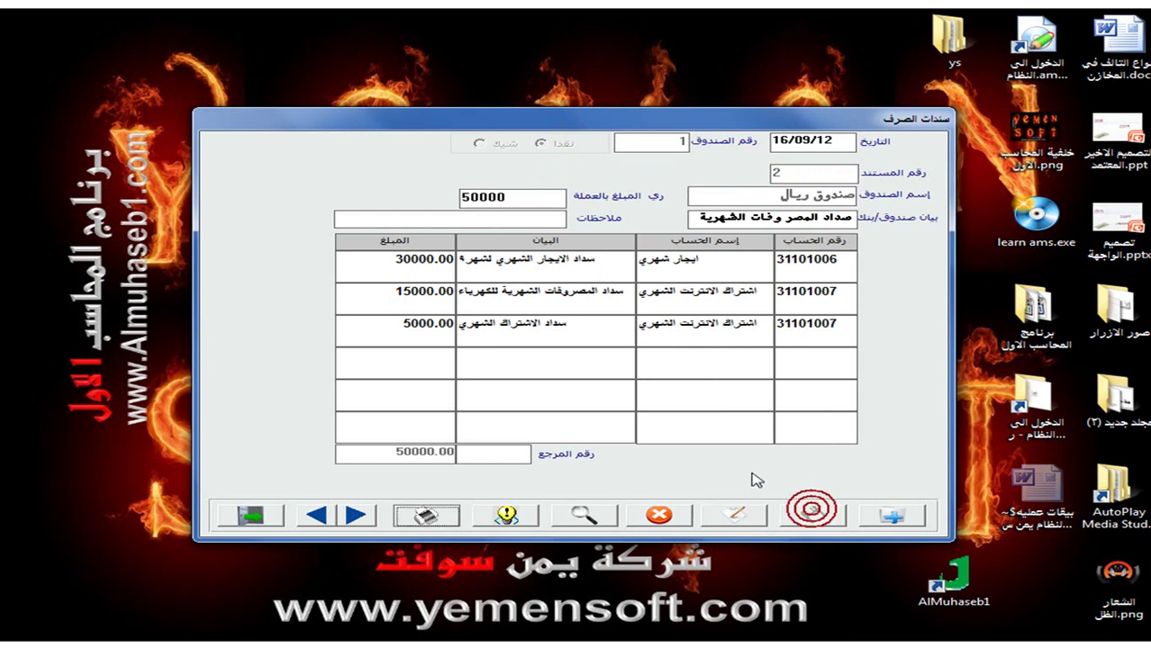